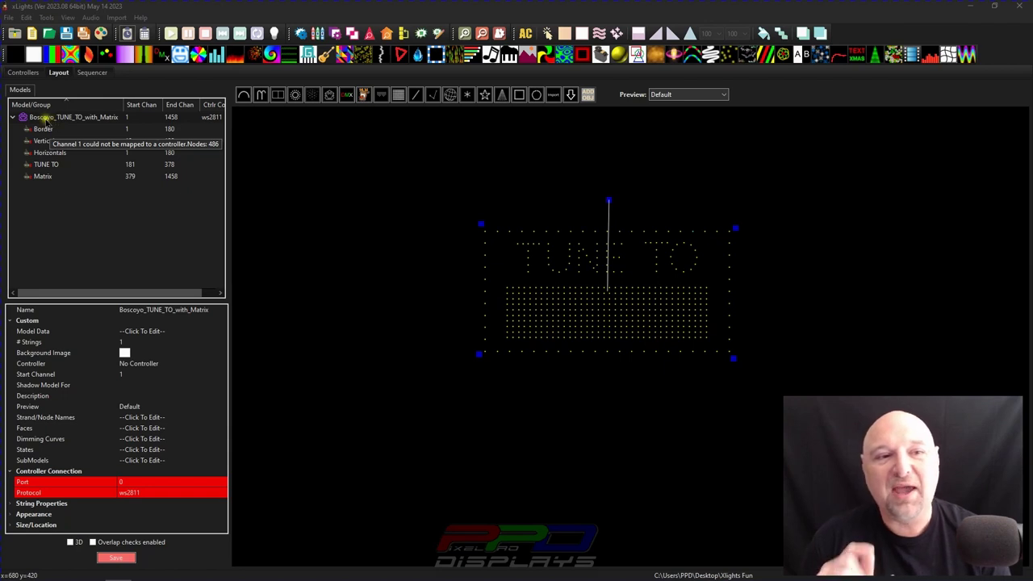
- Select the Boscoyo_TUNE_TO_with_Matrix model and its SubModels property
click(47, 119)
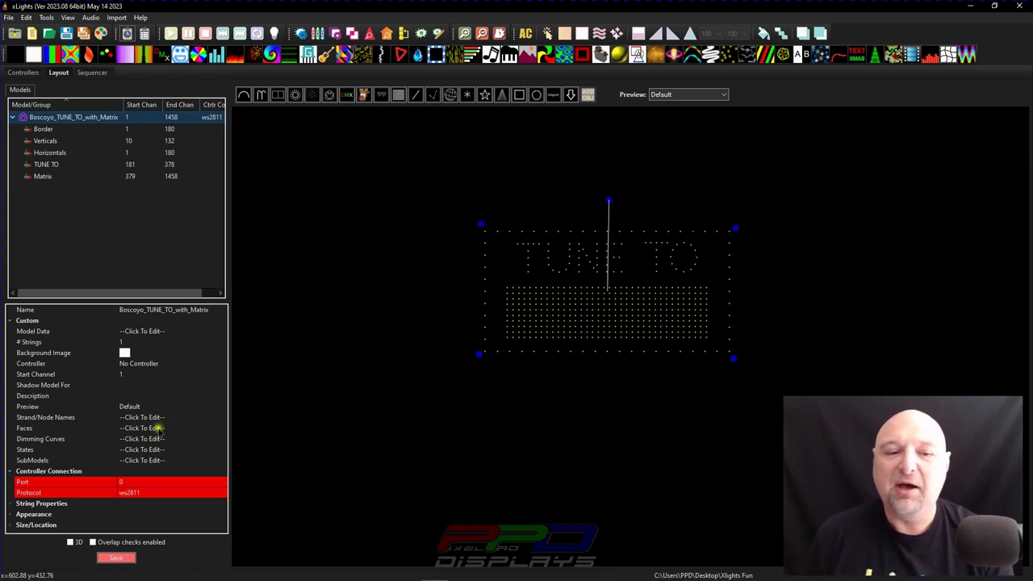
click(185, 460)
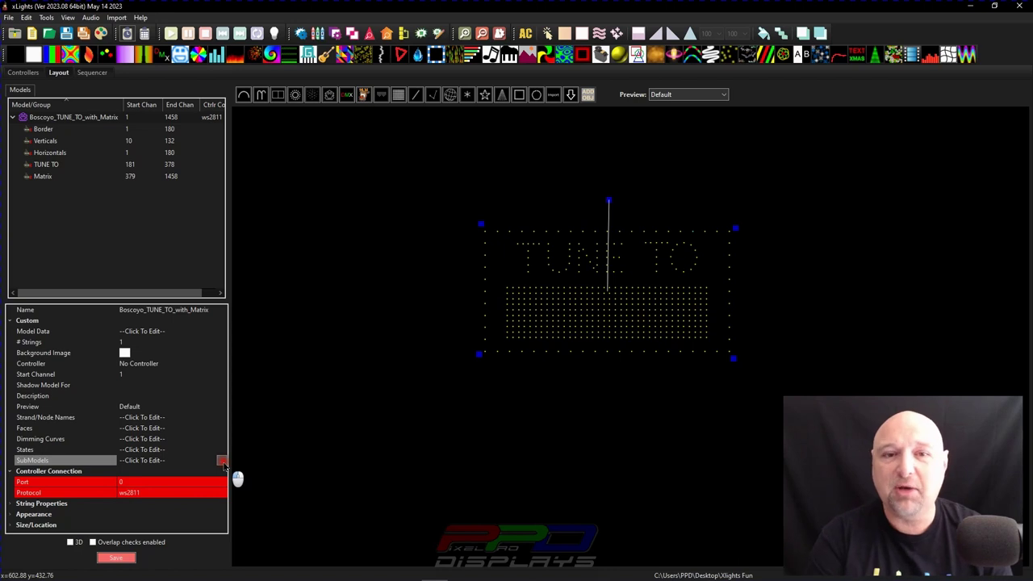
- Open the SubModels editor and review the TUNE TO (61-126) and Matrix (127-486) submodels
click(222, 461)
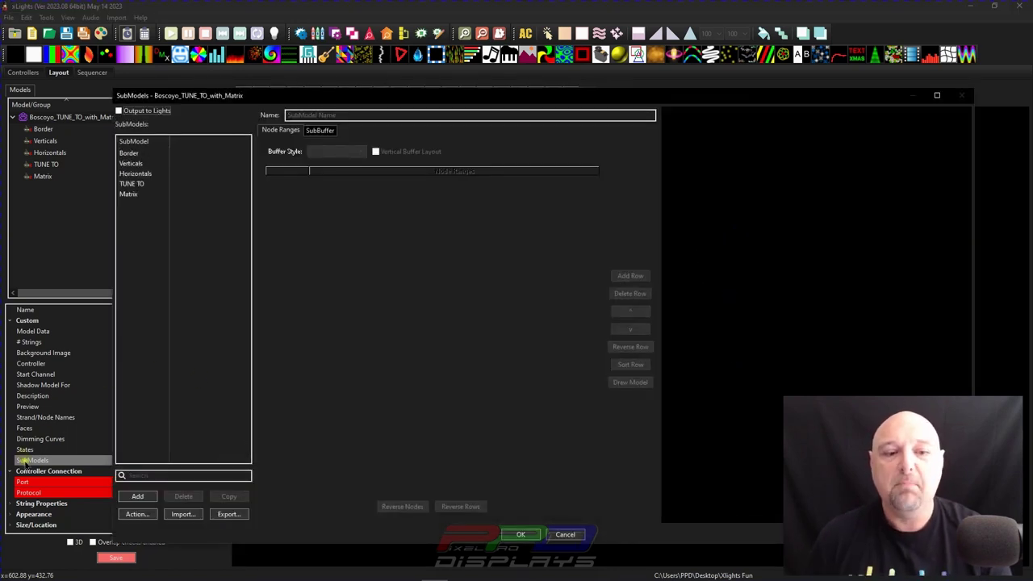
click(132, 184)
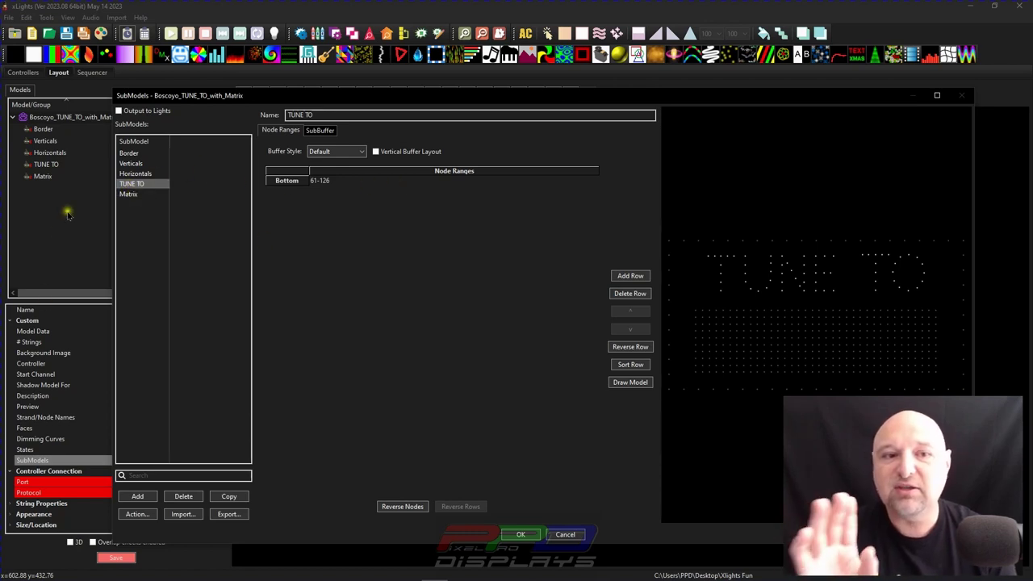
click(133, 195)
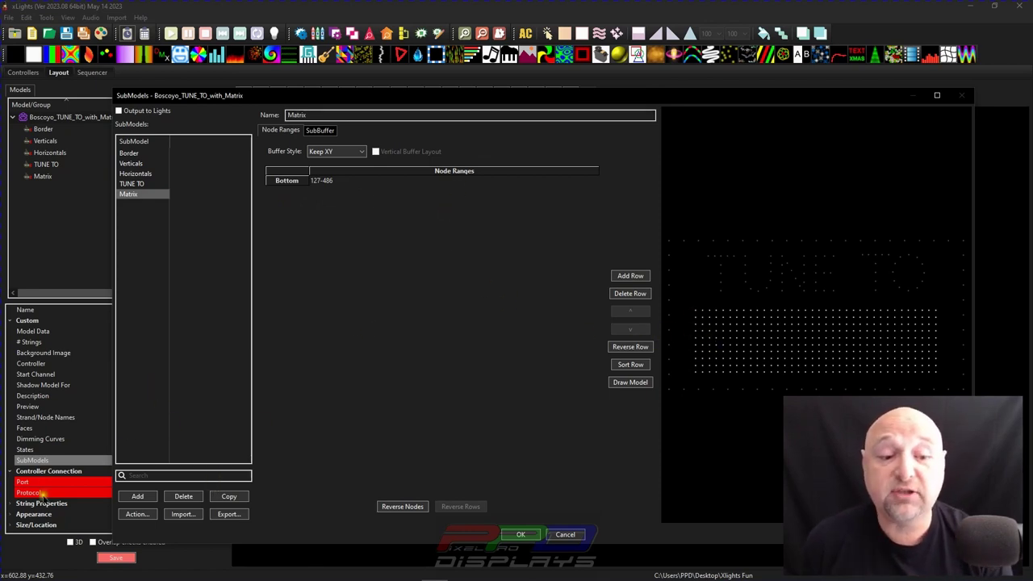
- Copy the Matrix submodel as Matrix-Fix and clear its 127-486 Bottom node range
click(229, 497)
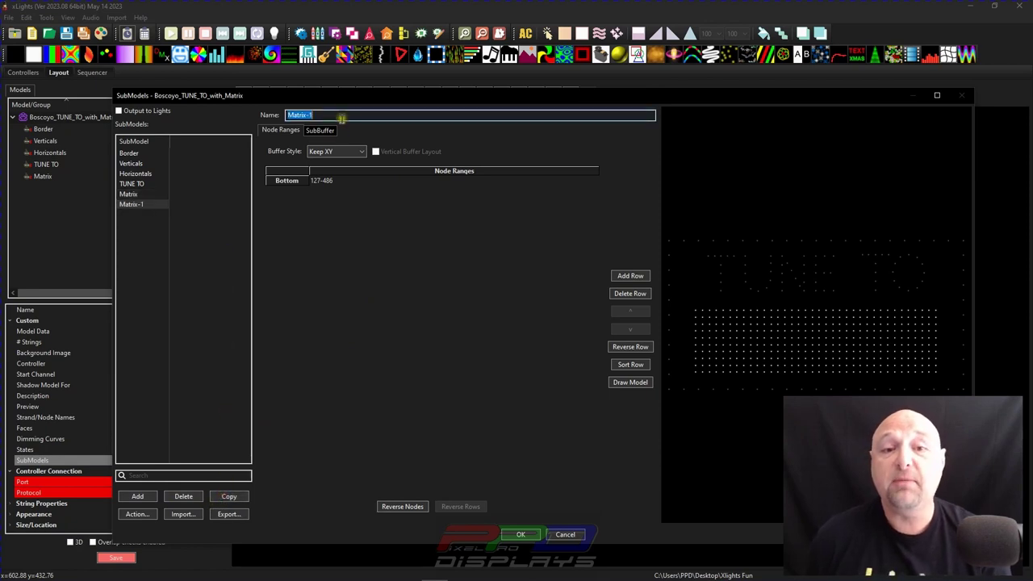
click(322, 179)
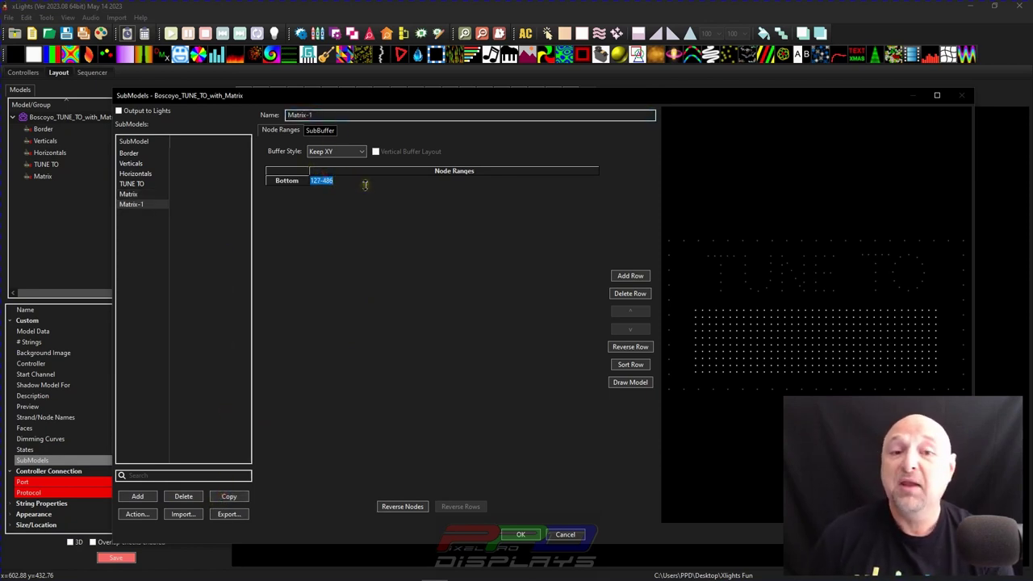
click(311, 114)
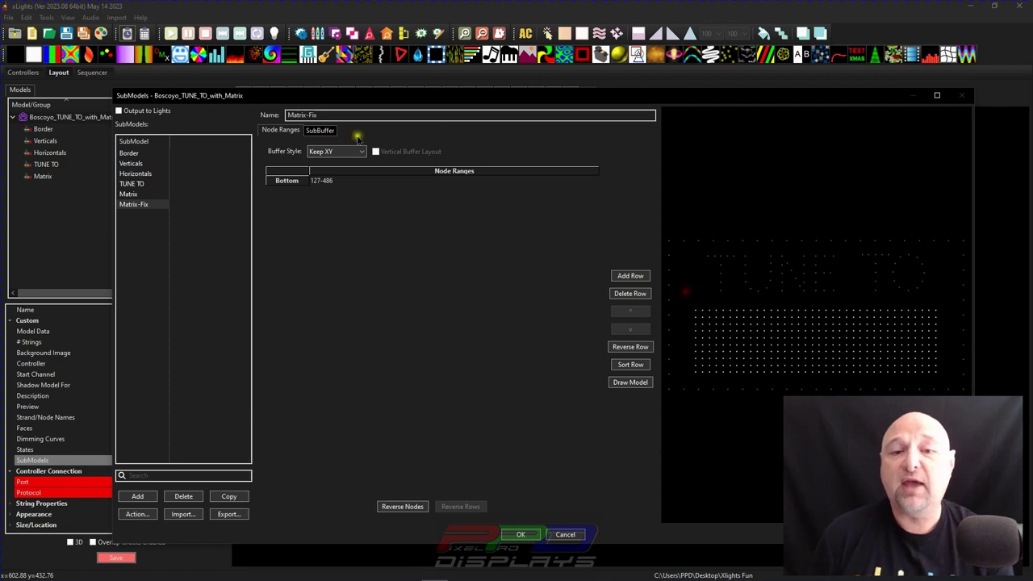
double_click(347, 182)
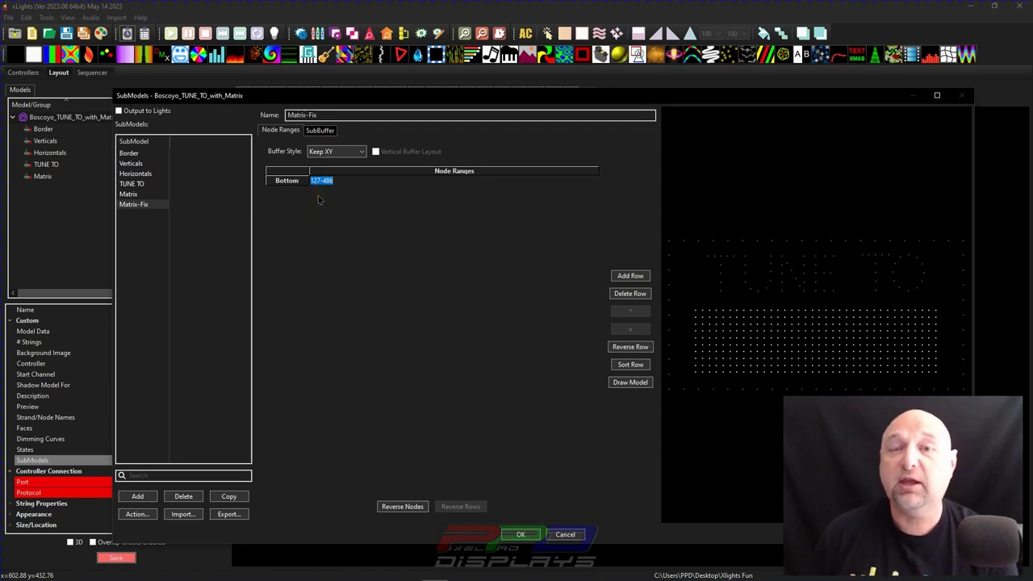
key(BackSpace)
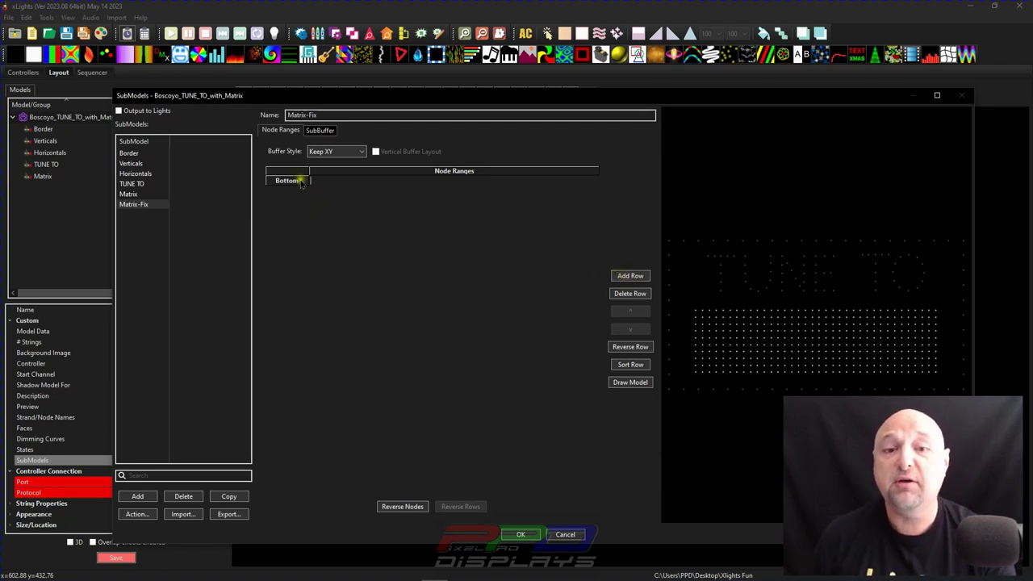
- Fill Matrix-Fix's first row with the matrix's top line of nodes, 127-162
click(320, 181)
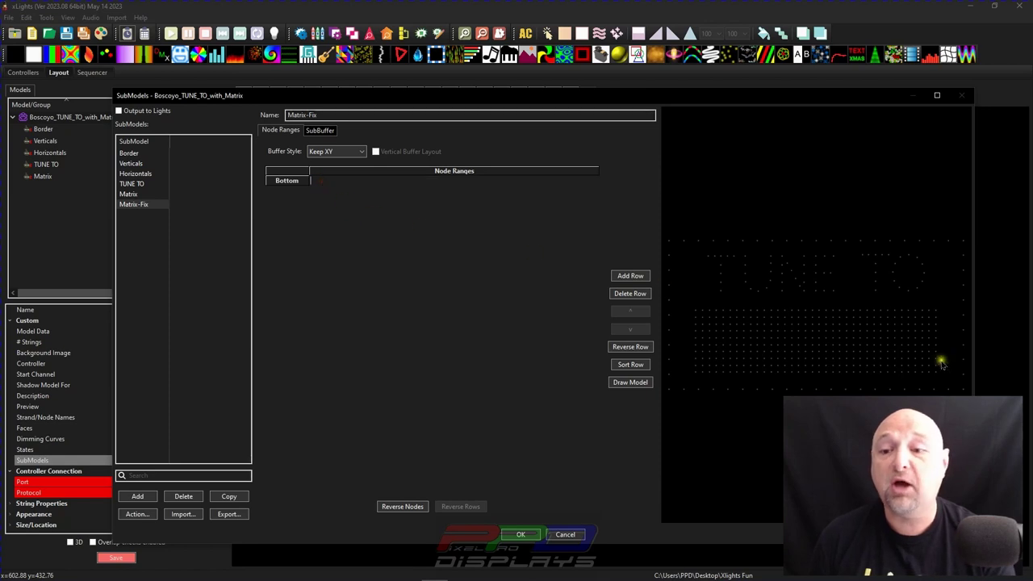
drag(686, 302, 936, 316)
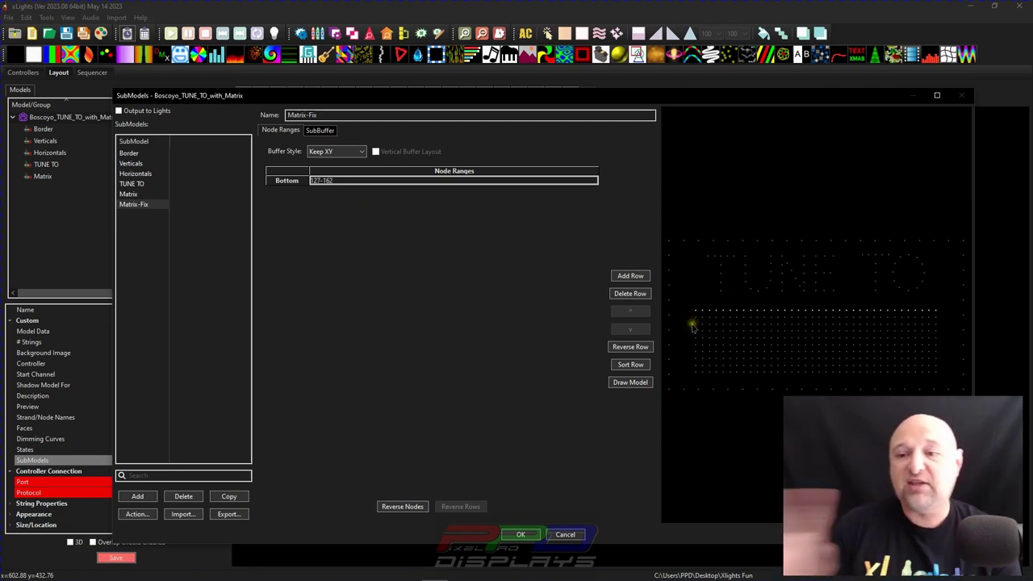
click(686, 316)
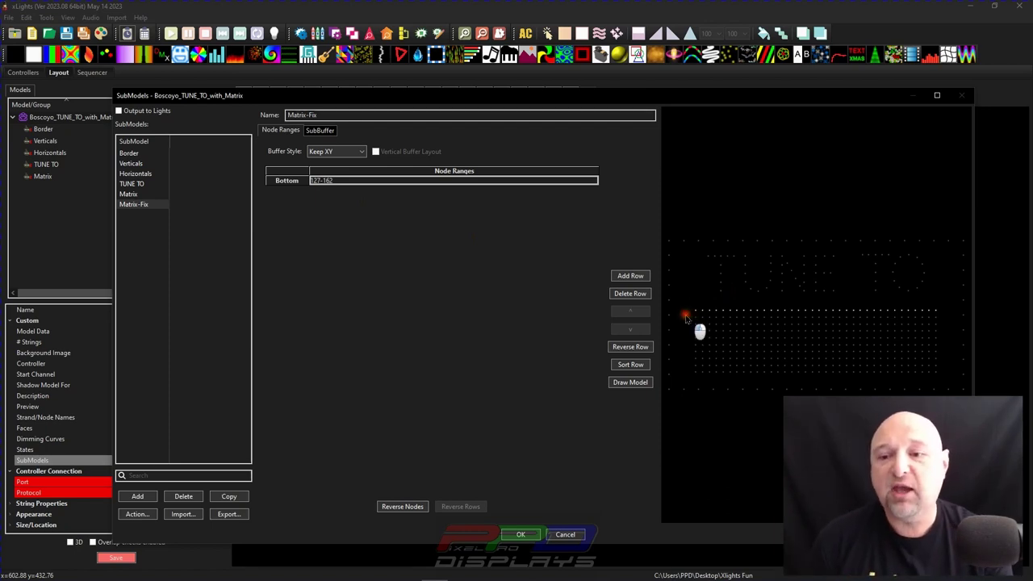
click(942, 323)
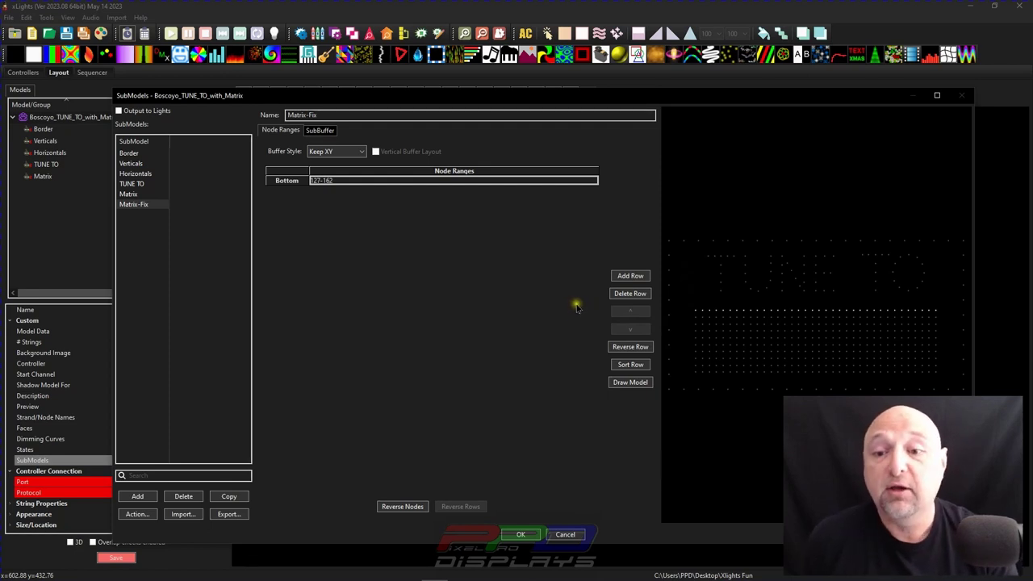
- Add one row per matrix line, 163-198 through 415-450, leaving an empty Bottom row
click(630, 275)
drag(699, 328, 944, 344)
click(633, 277)
click(634, 277)
click(630, 277)
drag(691, 348, 945, 352)
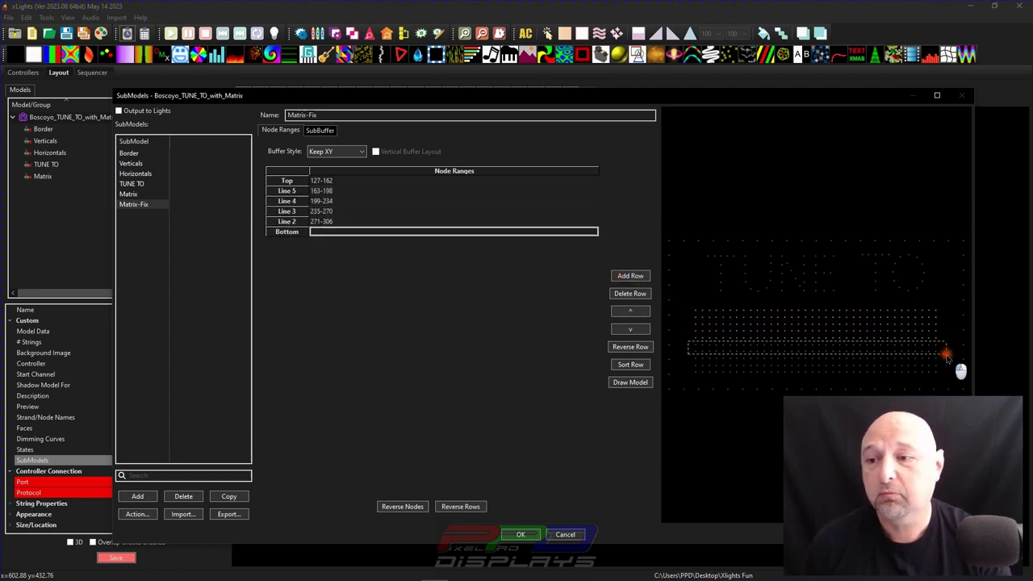
click(630, 276)
drag(688, 355, 941, 358)
click(630, 276)
drag(684, 364, 958, 377)
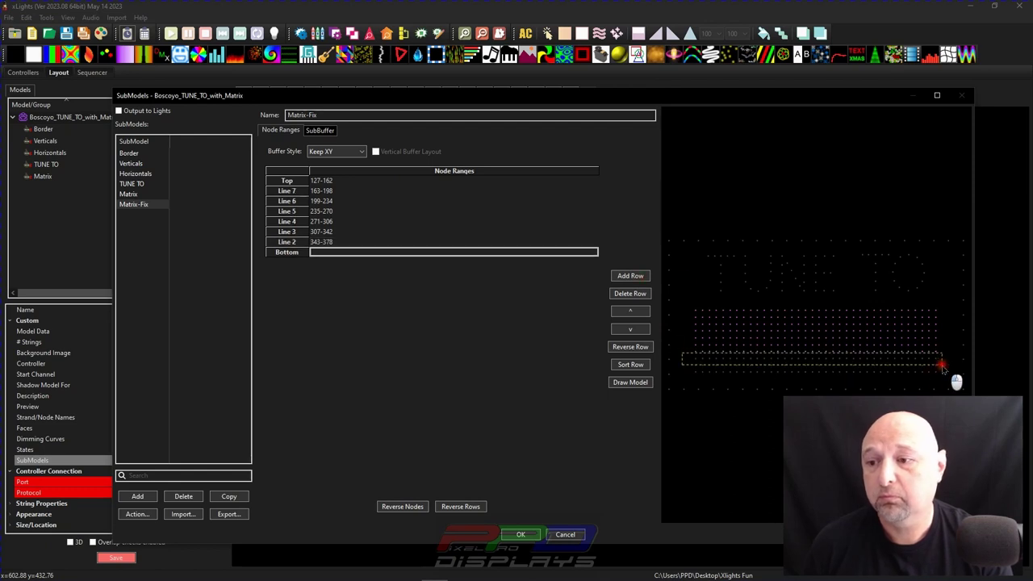
click(630, 276)
drag(699, 372, 940, 378)
click(618, 276)
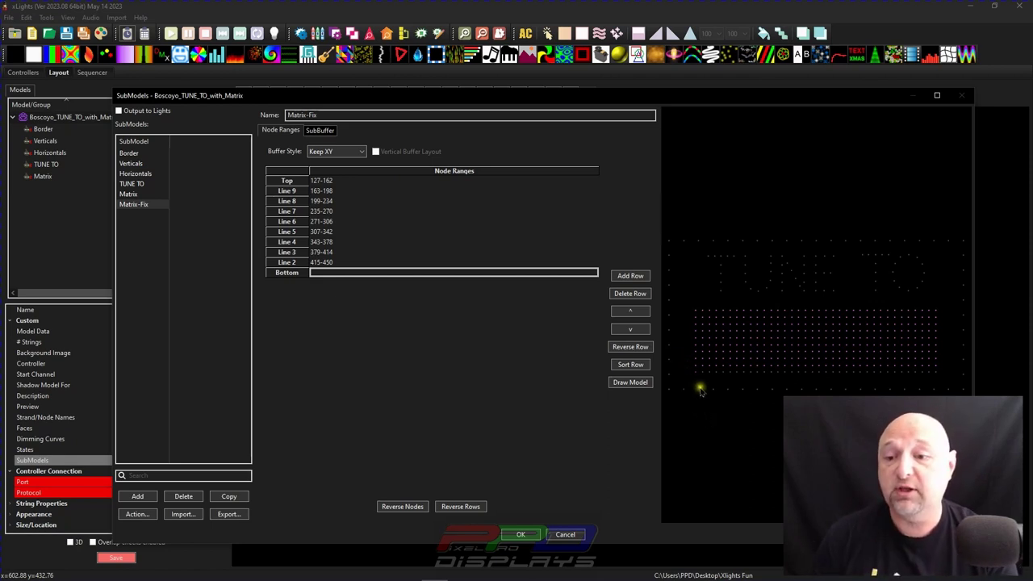
- Set the Bottom row to the last matrix line in reverse, nodes 486 down to 451
scroll(765, 368, up, 3)
scroll(877, 322, down, 2)
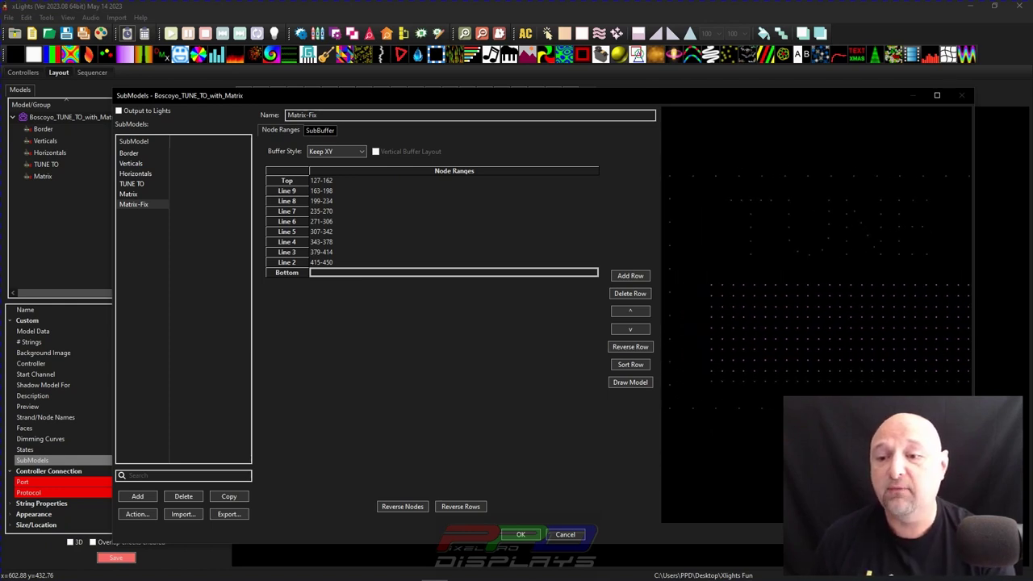
scroll(723, 411, up, 2)
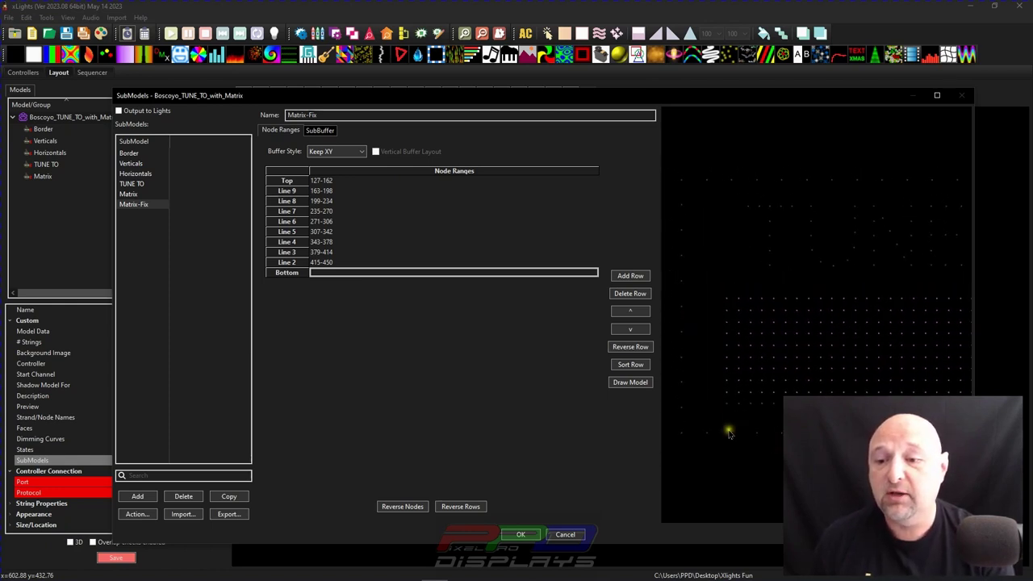
click(692, 379)
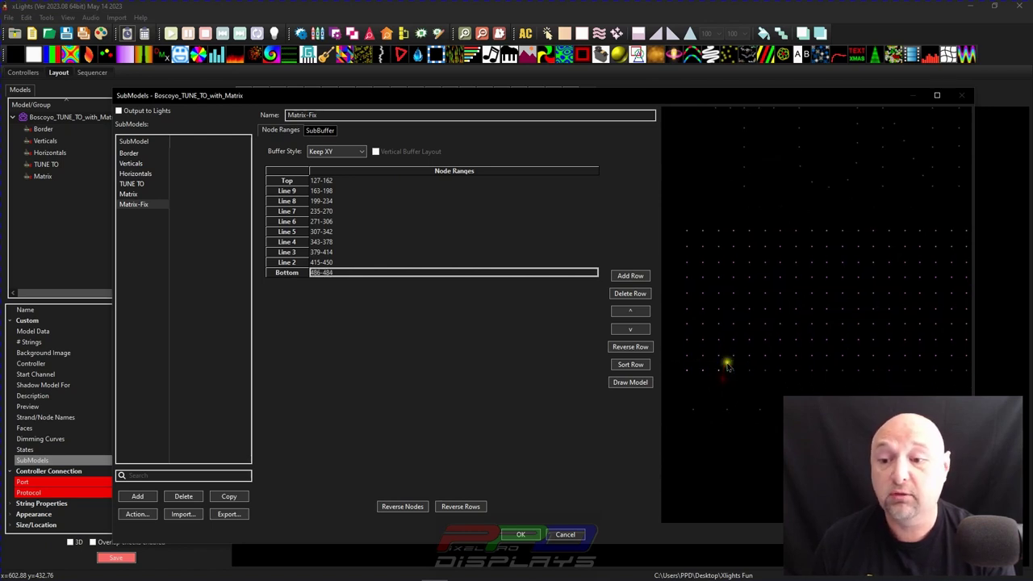
drag(742, 367, 765, 390)
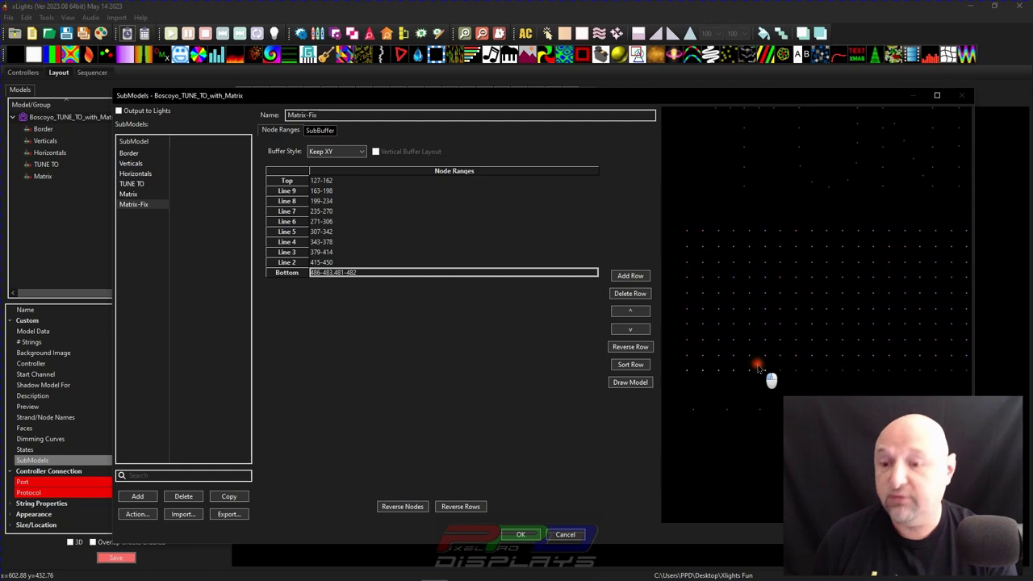
drag(768, 379, 770, 387)
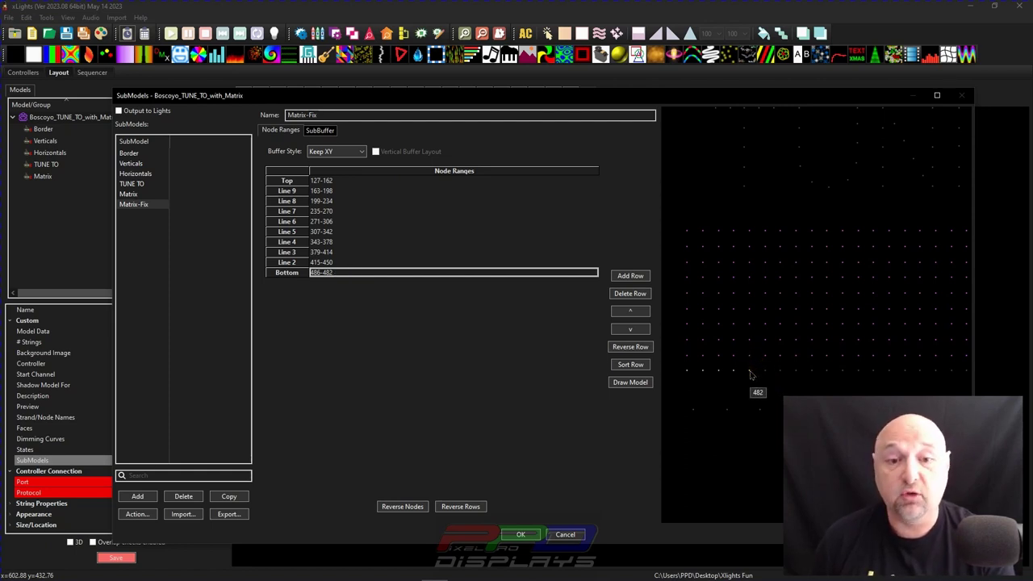
click(751, 382)
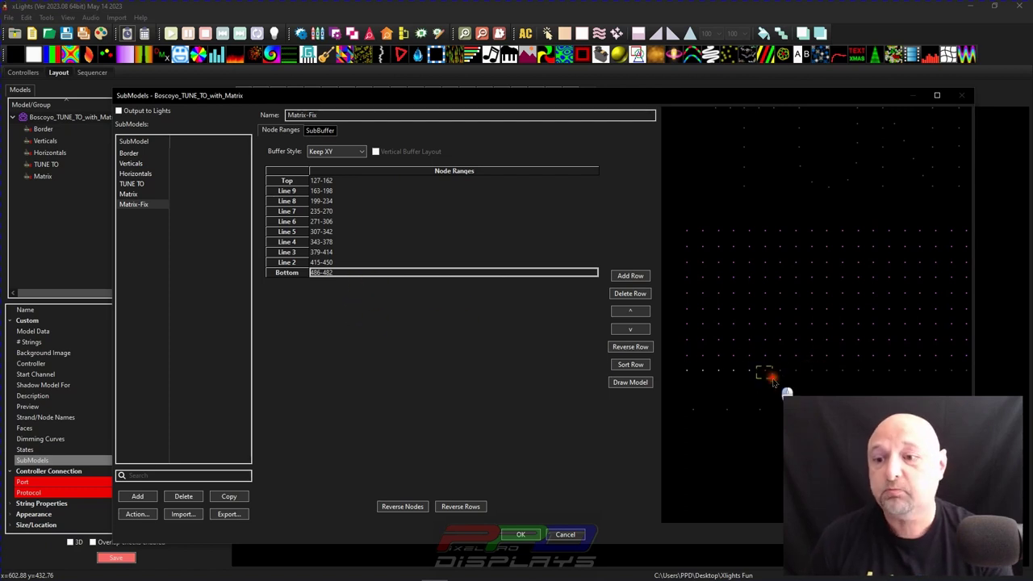
click(853, 367)
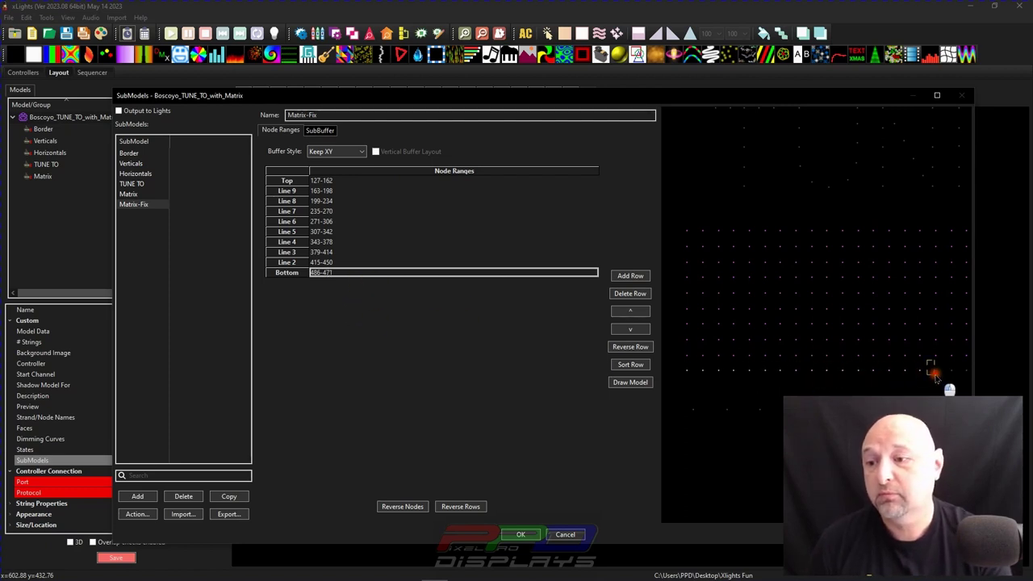
click(817, 390)
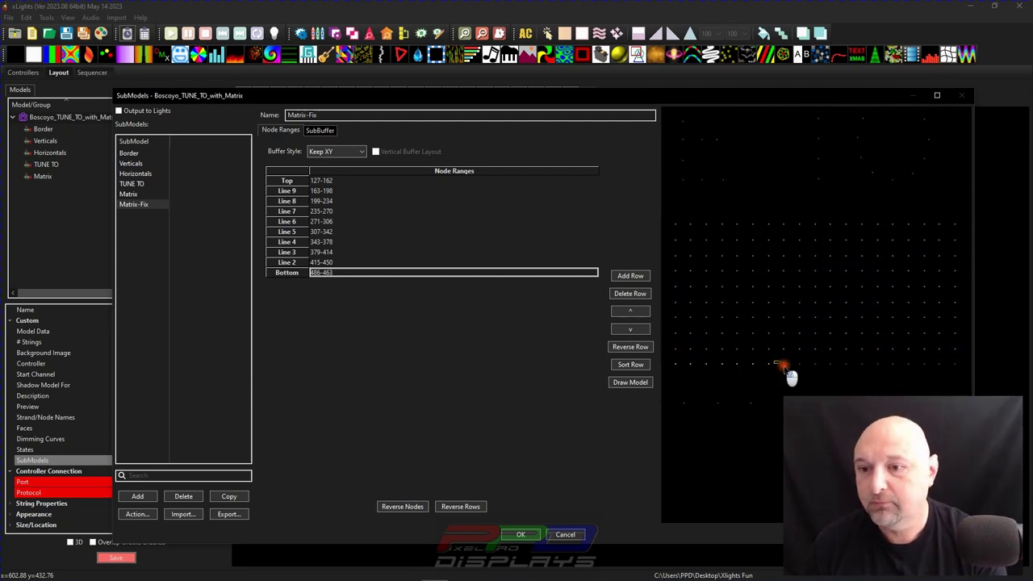
click(825, 360)
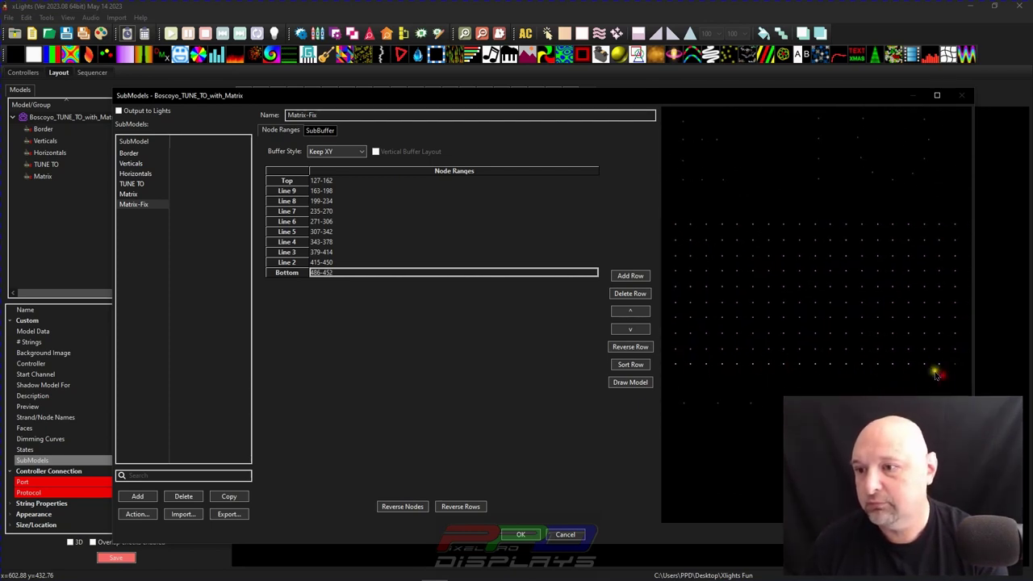
click(851, 358)
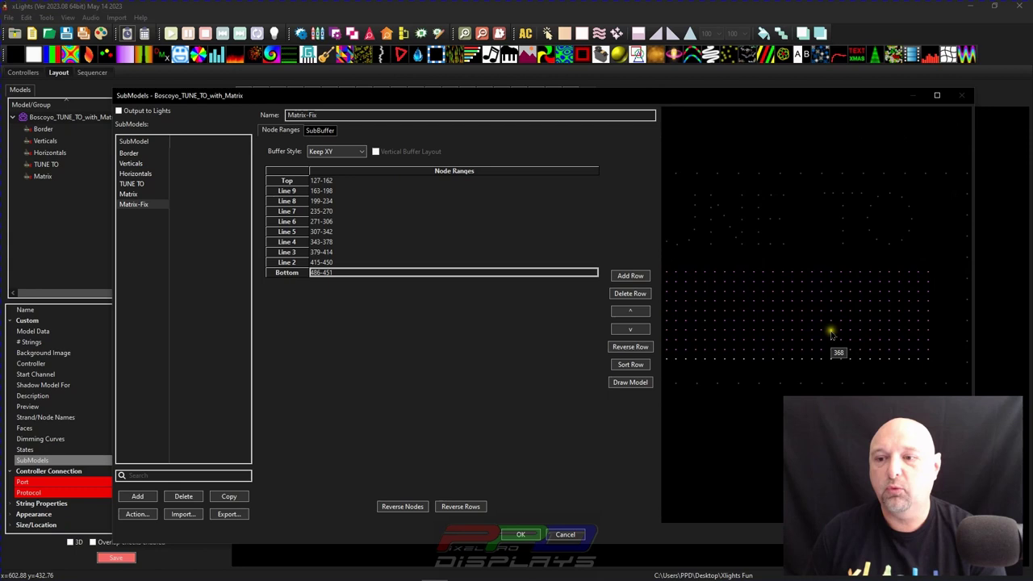
scroll(772, 311, down, 3)
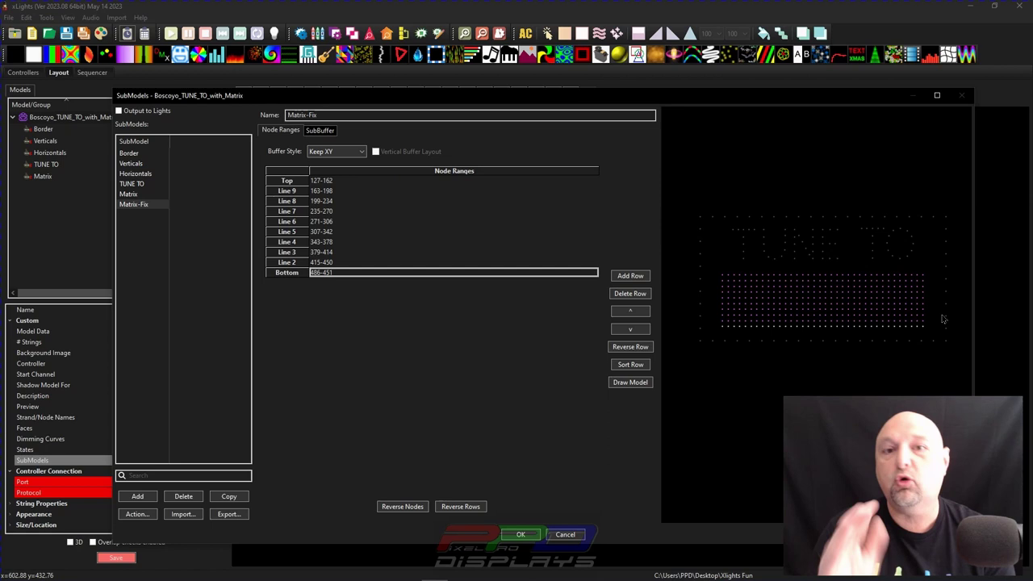
scroll(876, 311, up, 1)
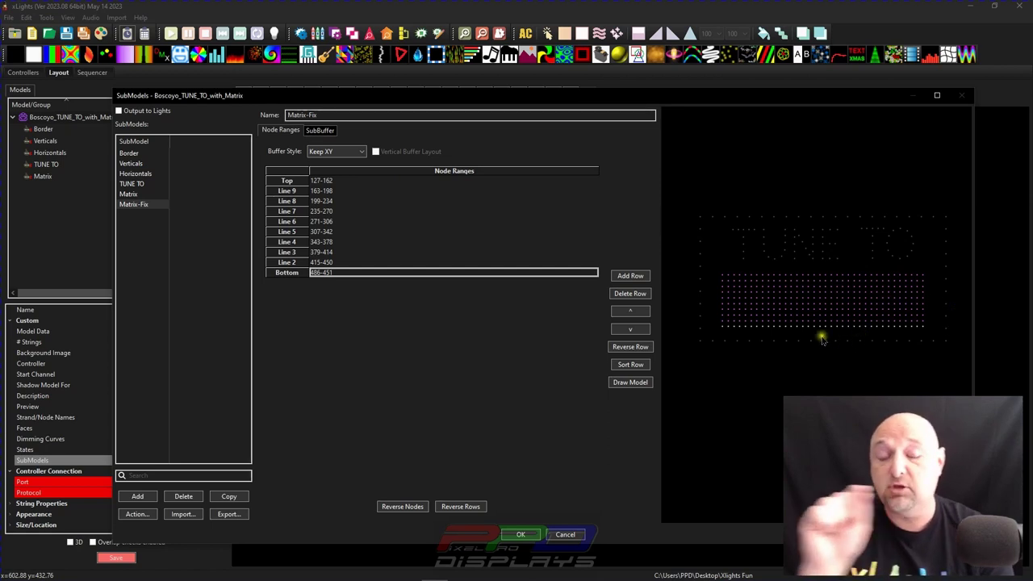
click(314, 181)
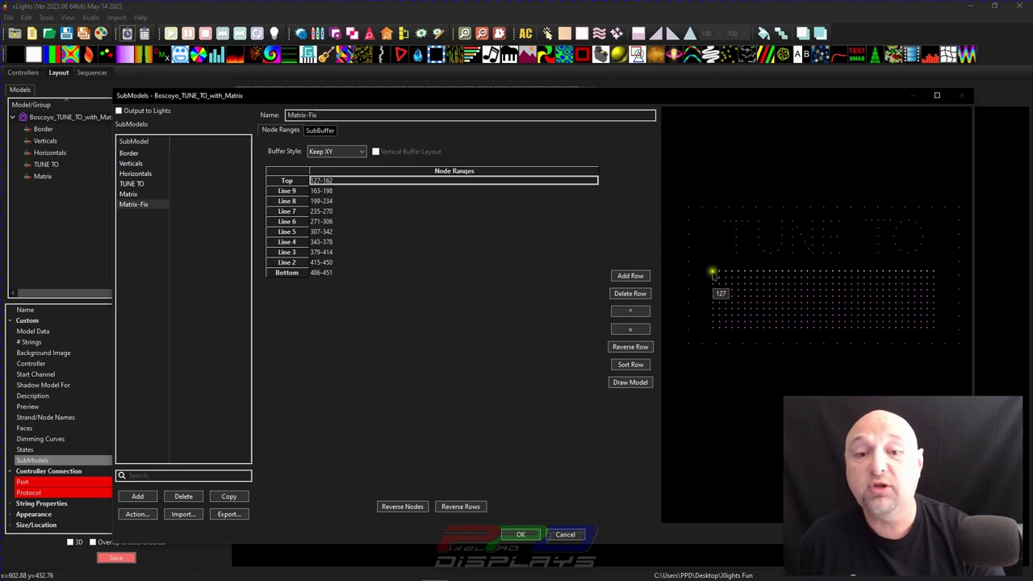
- Reverse Matrix-Fix Lines 9, 7, 5 and 3 (198-163 through 414-379) and save
double_click(317, 182)
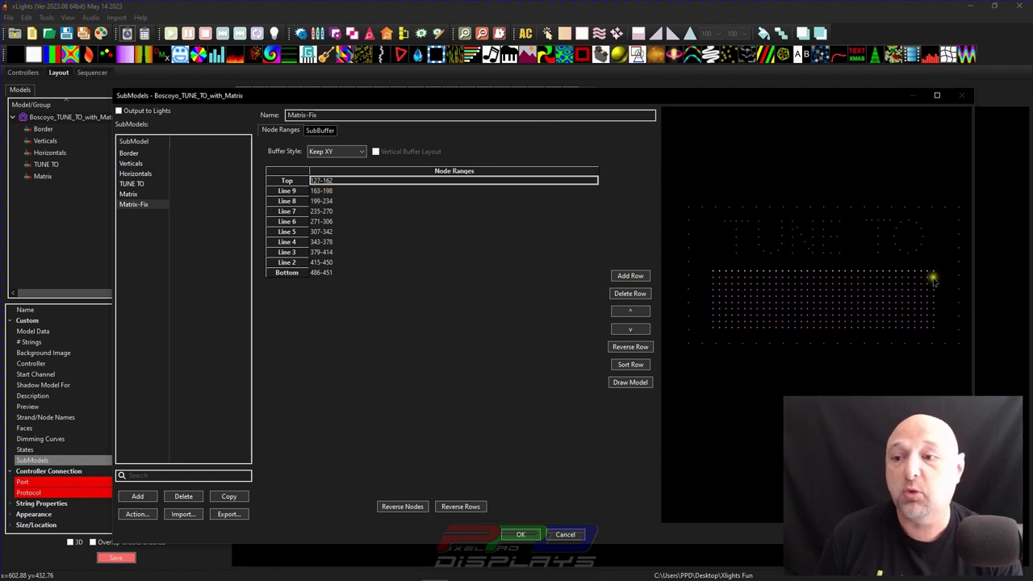
click(333, 191)
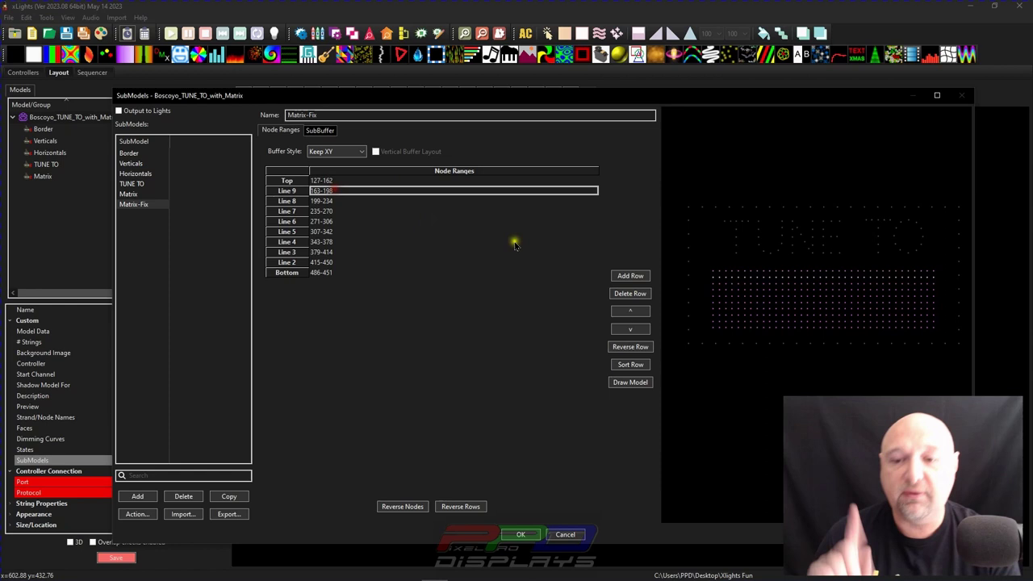
click(623, 349)
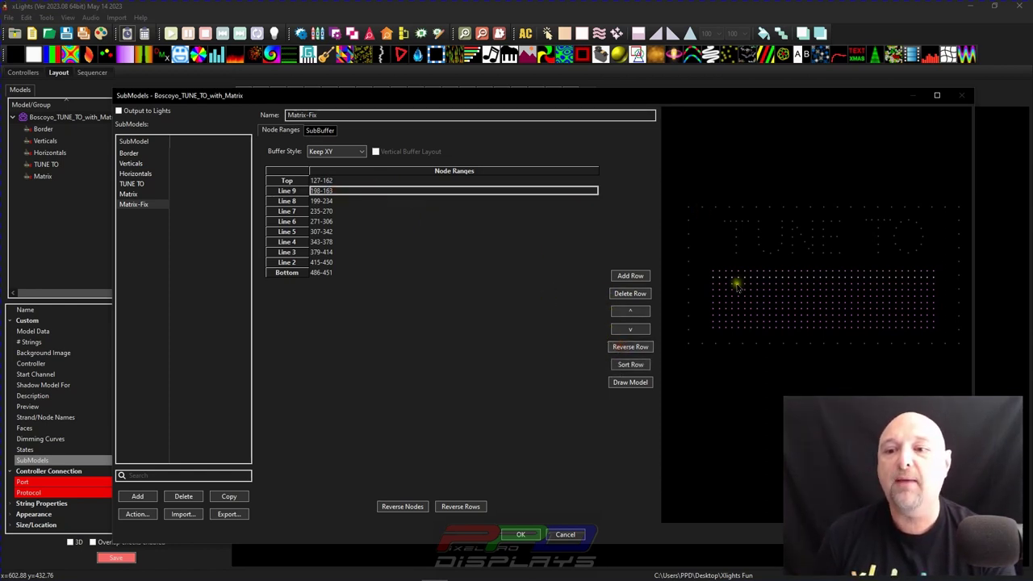
click(338, 212)
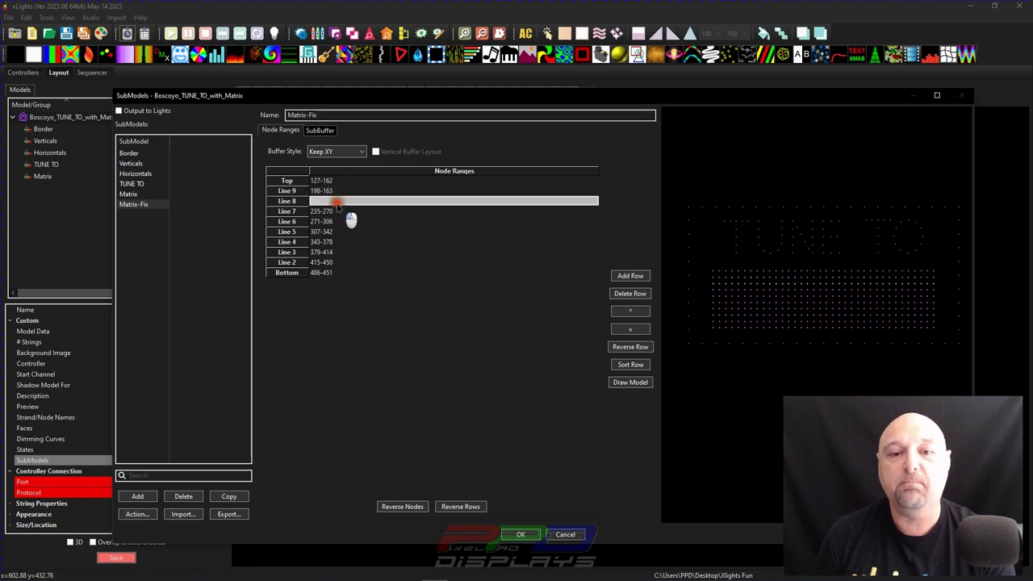
click(627, 347)
click(341, 233)
click(611, 346)
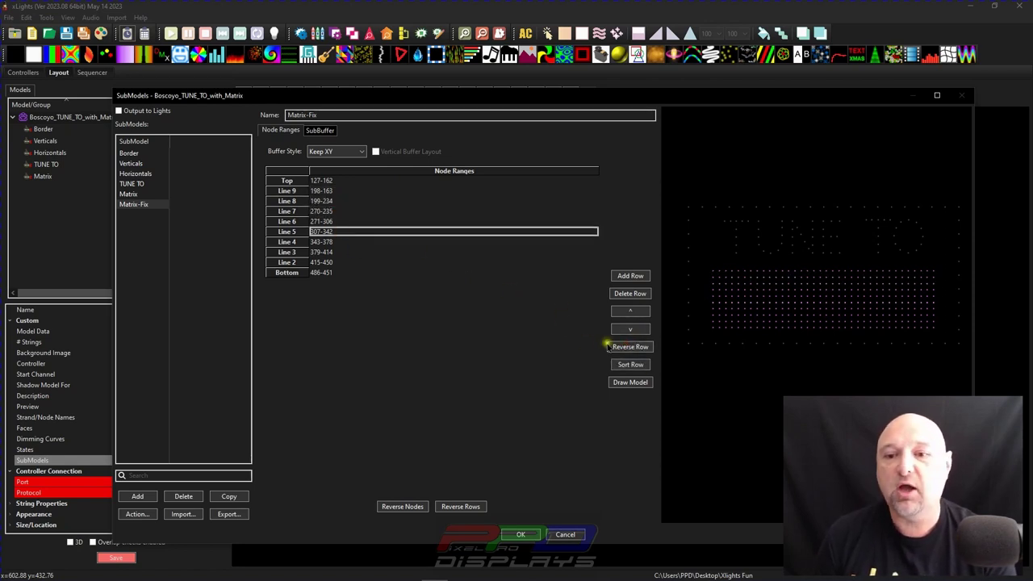
click(347, 251)
click(630, 346)
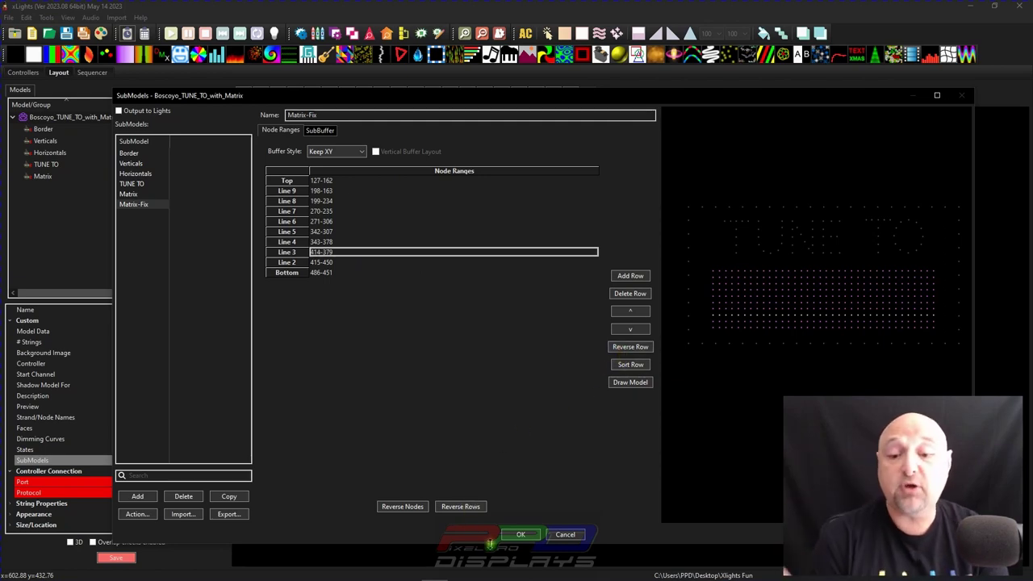
click(519, 535)
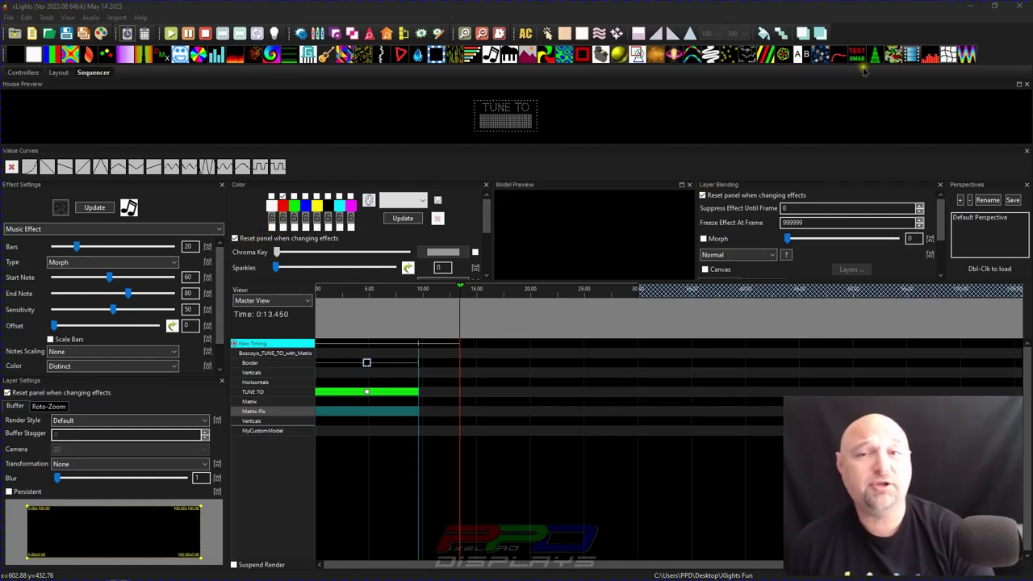
- Place a Text effect spanning 0.000-9.600 s on the Matrix-Fix row and select it
drag(857, 56, 349, 426)
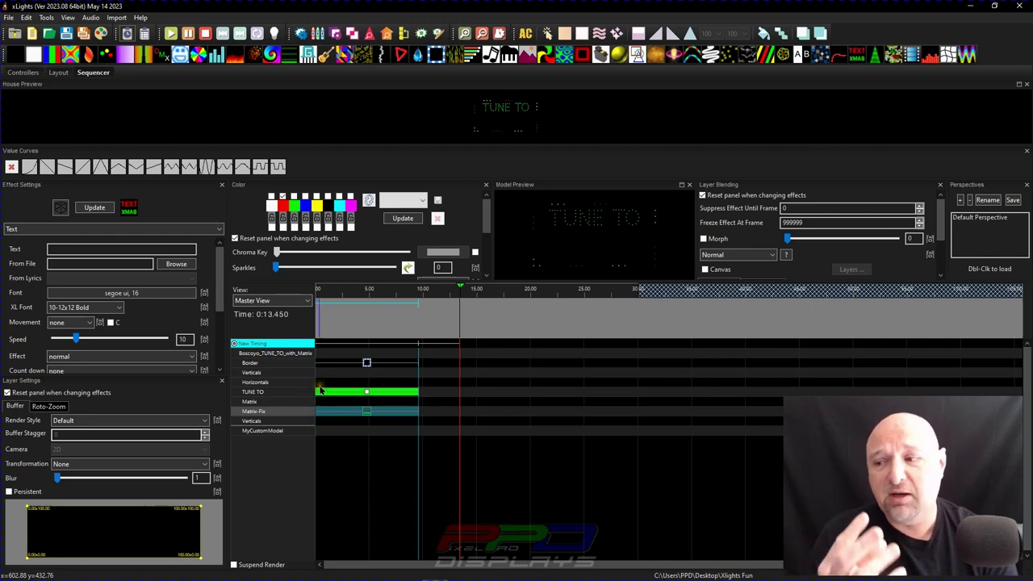
click(367, 412)
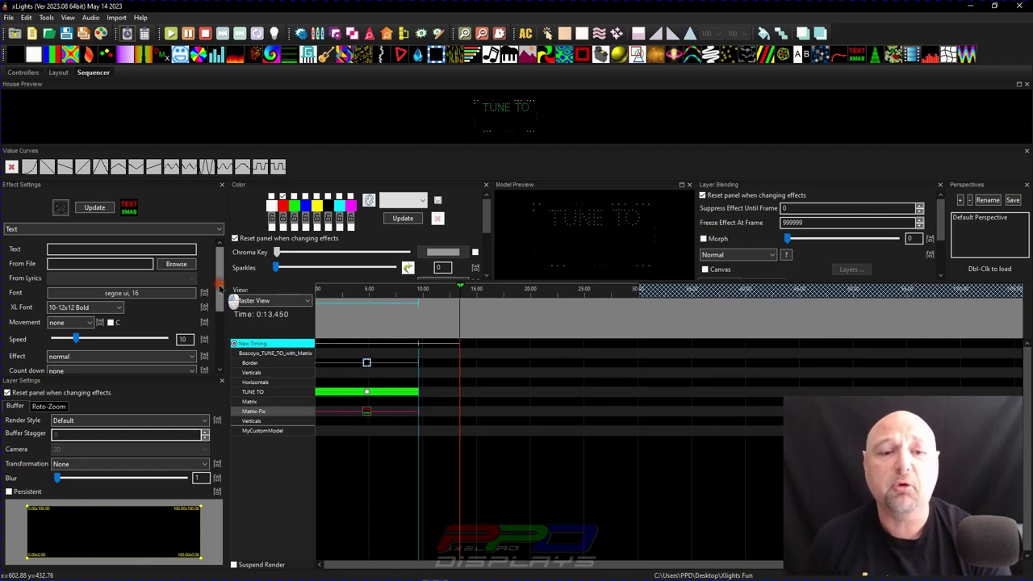
click(82, 247)
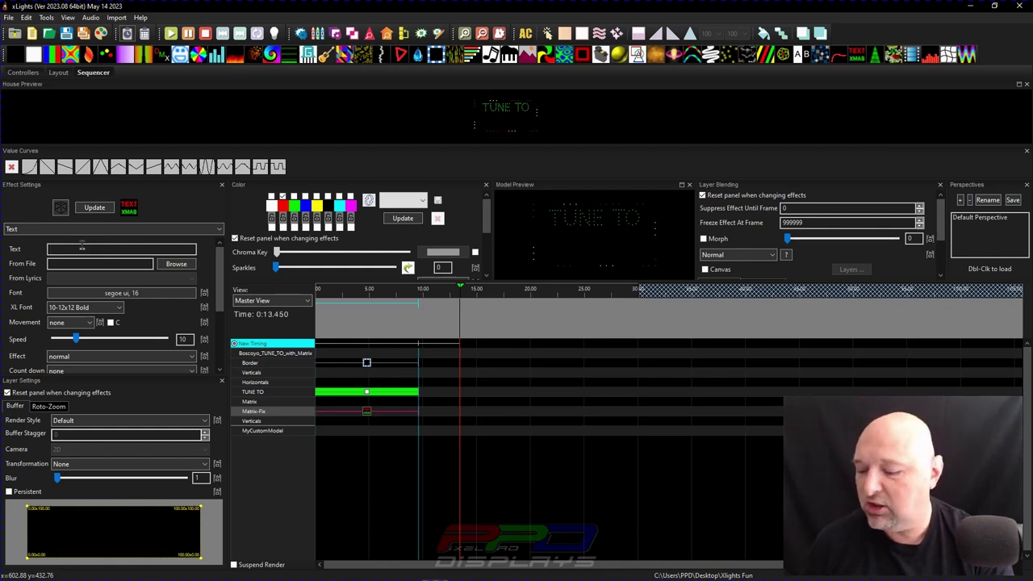
- Enter '89.3 FM' as the Text effect's text
text(89.3 FM)
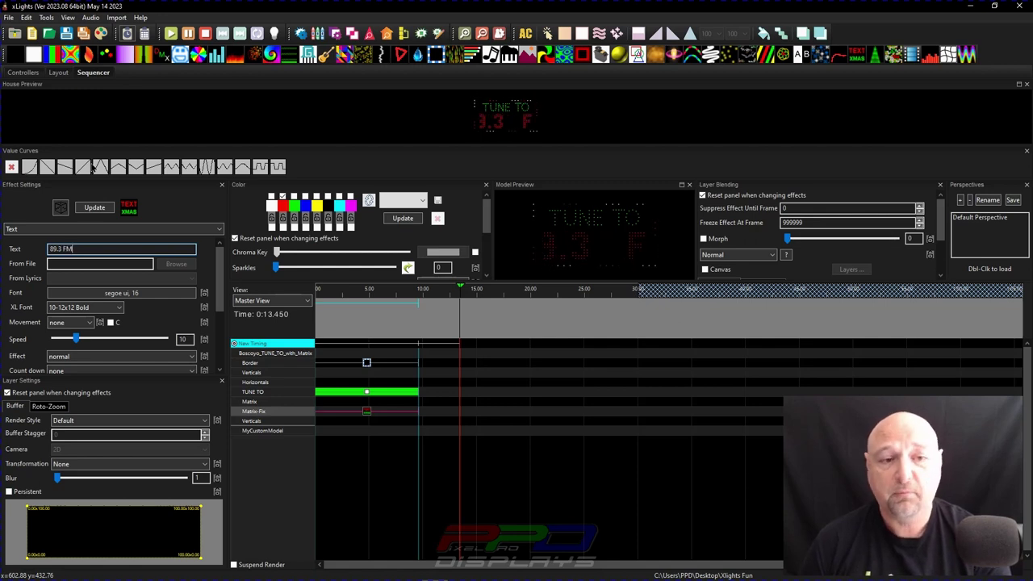
- Set the text Movement to vector and preview a stretch of the timeline
scroll(16, 330, down, 1)
click(64, 313)
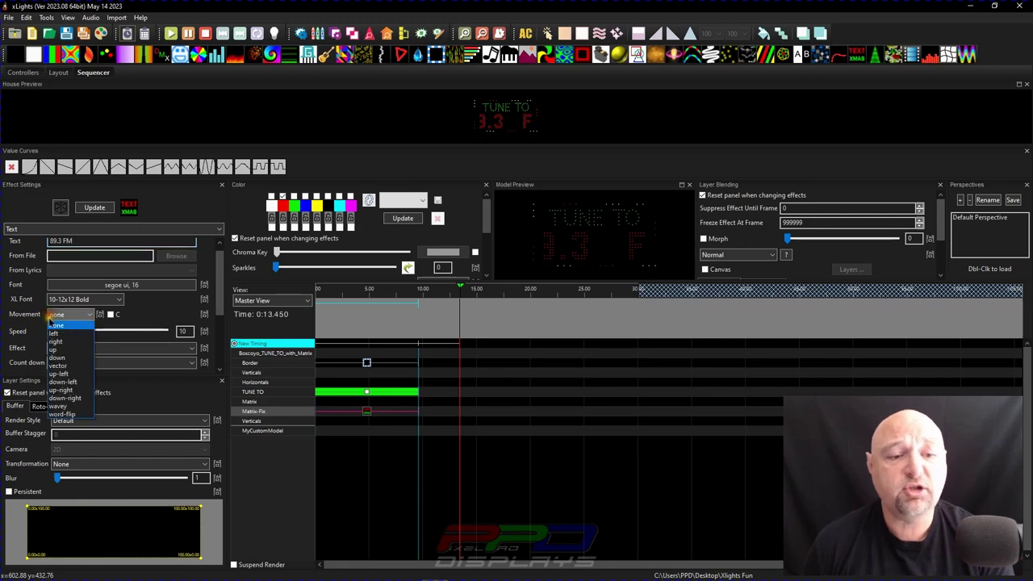
click(56, 366)
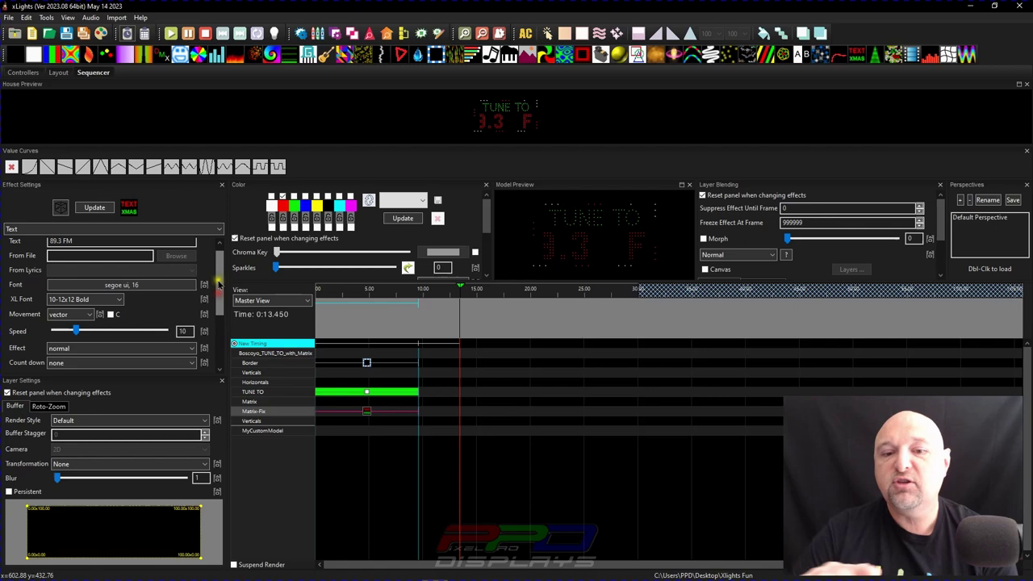
mouse_move(355, 426)
mouse_down()
mouse_move(449, 437)
mouse_move(412, 429)
mouse_up()
drag(325, 323, 395, 325)
drag(369, 415, 367, 413)
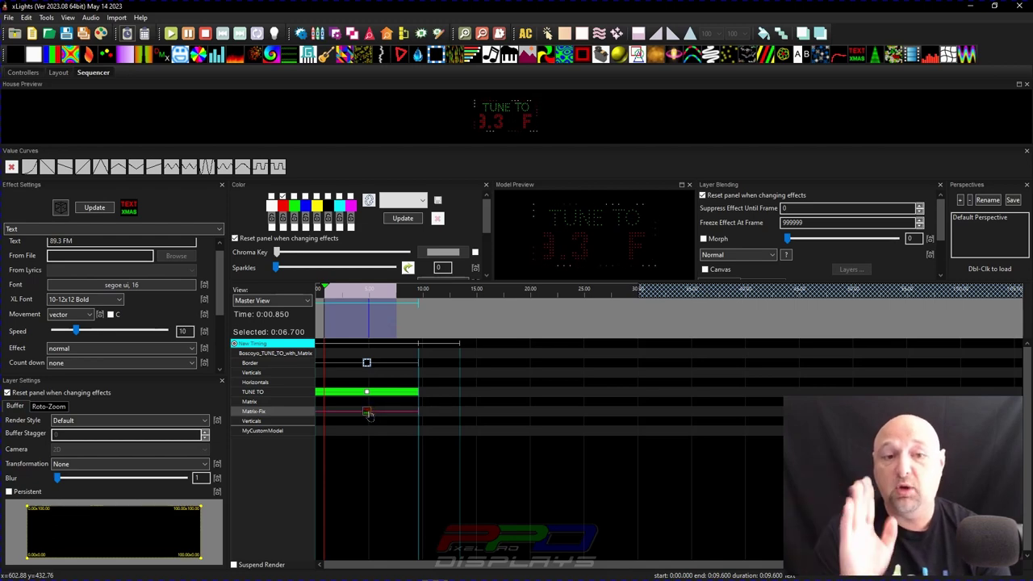
scroll(26, 329, down, 2)
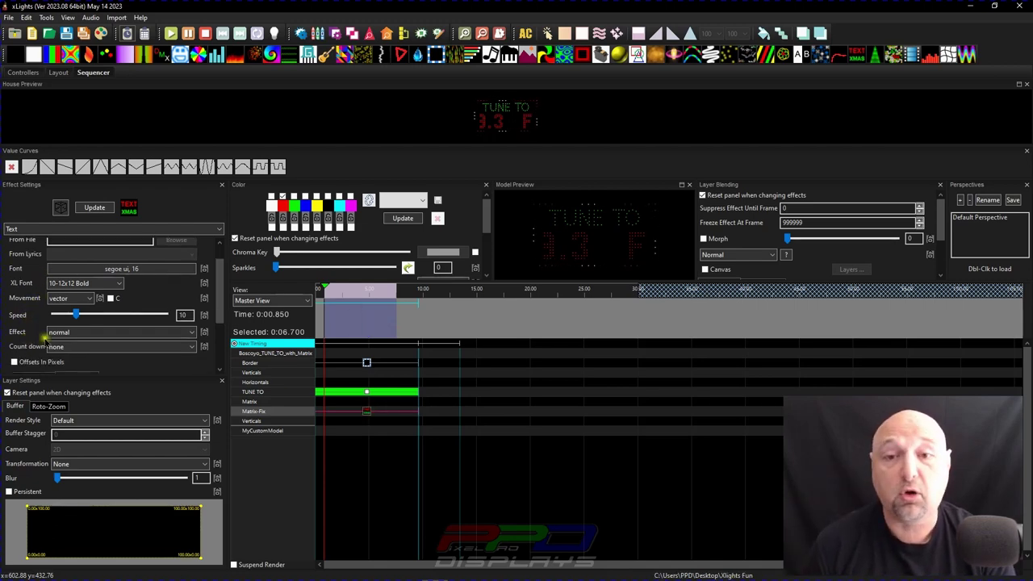
click(367, 413)
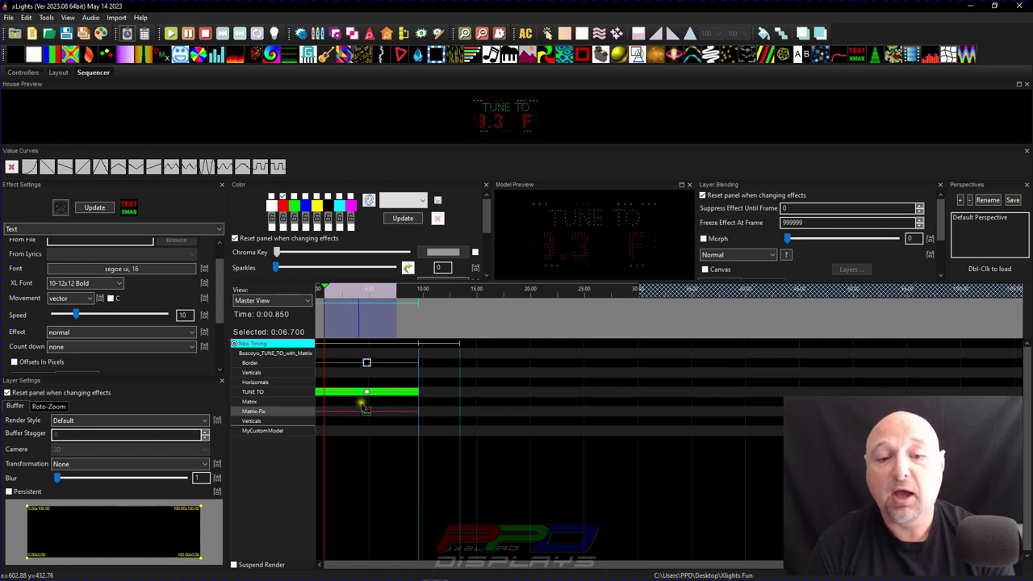
- Compare the 7-7x9 Thin, 7-7x9 Thin Narrow and 12-15x15 Bold XL fonts on the text
click(98, 284)
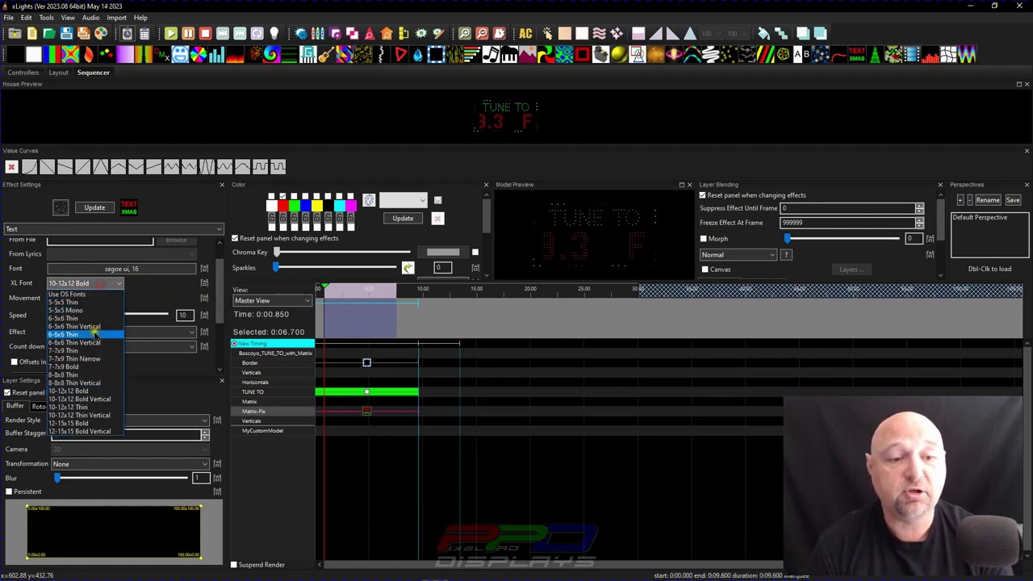
click(102, 366)
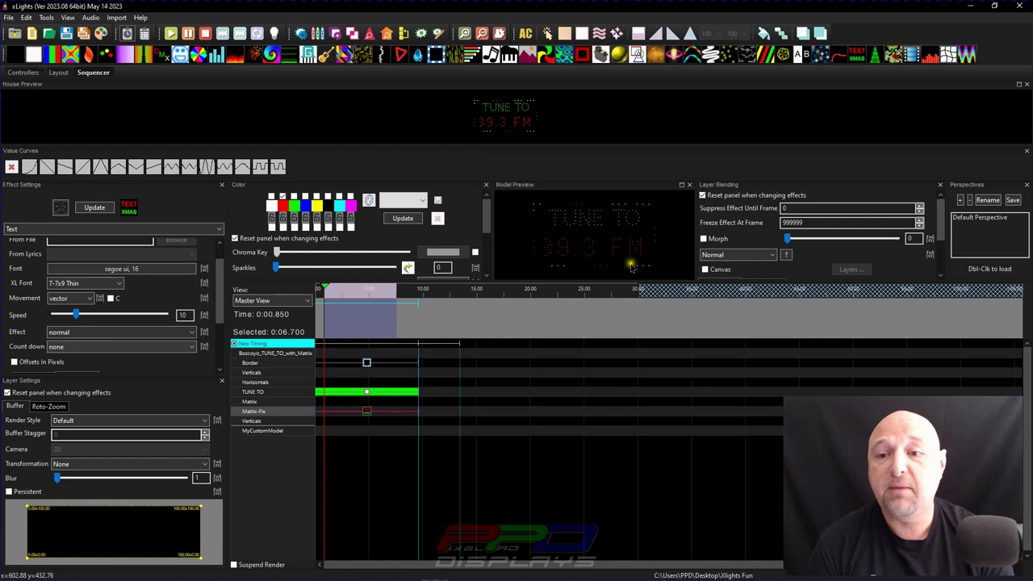
click(71, 284)
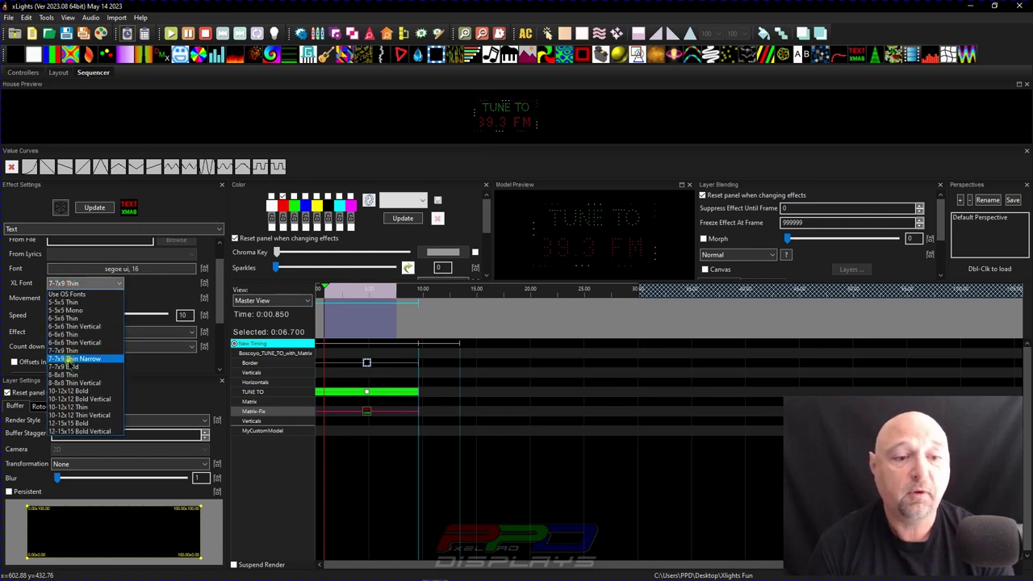
click(71, 359)
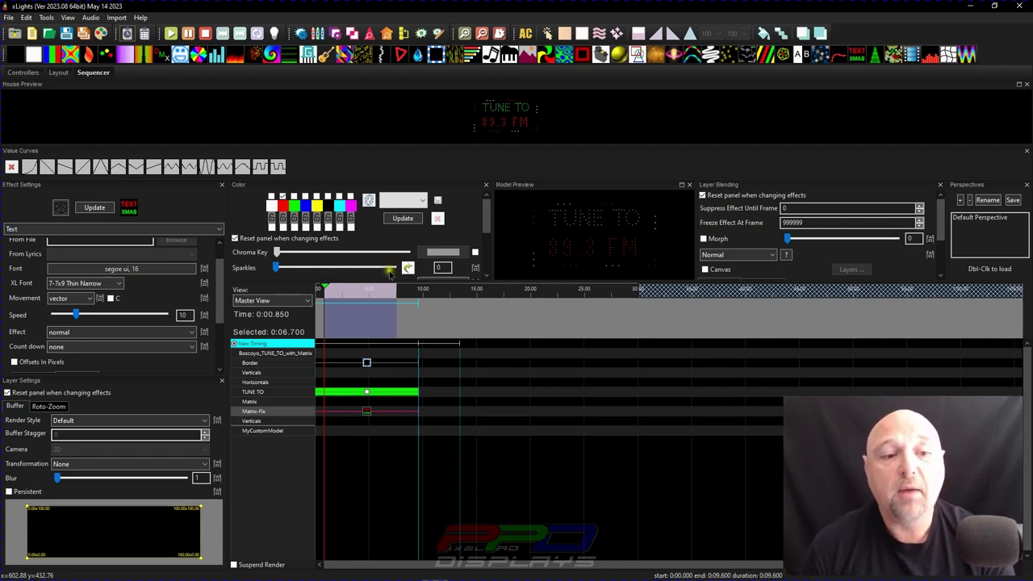
click(77, 283)
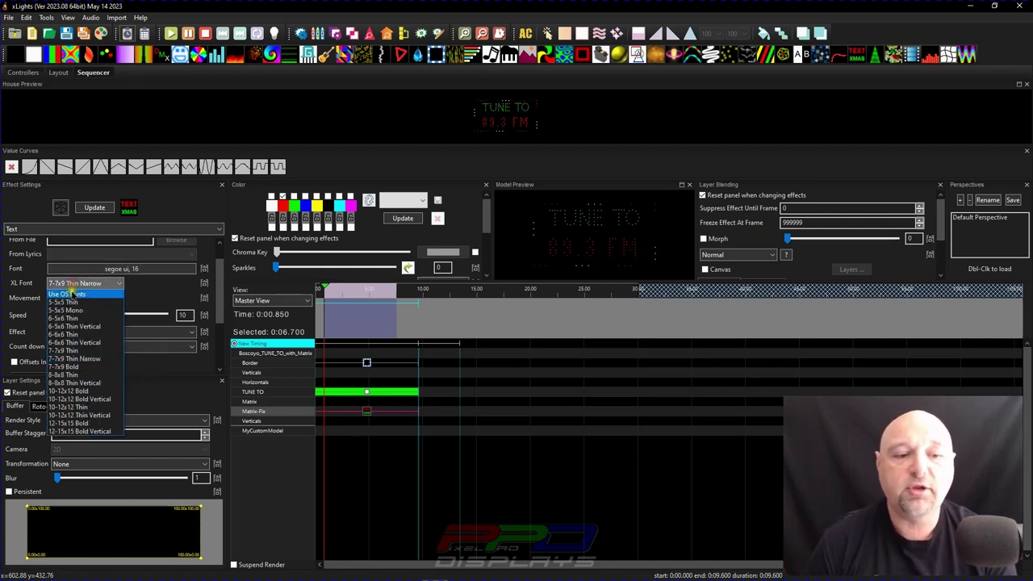
click(56, 423)
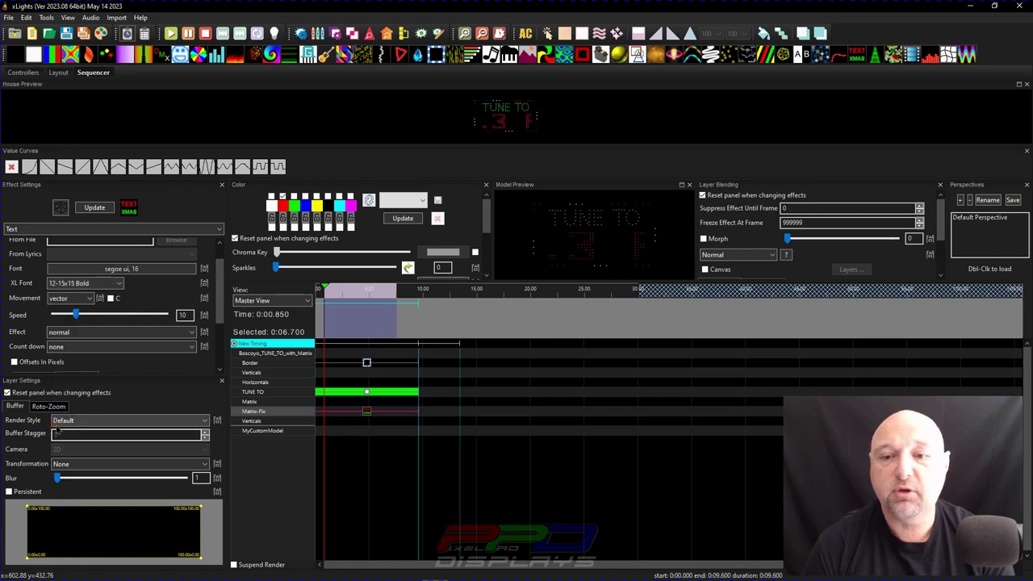
click(79, 283)
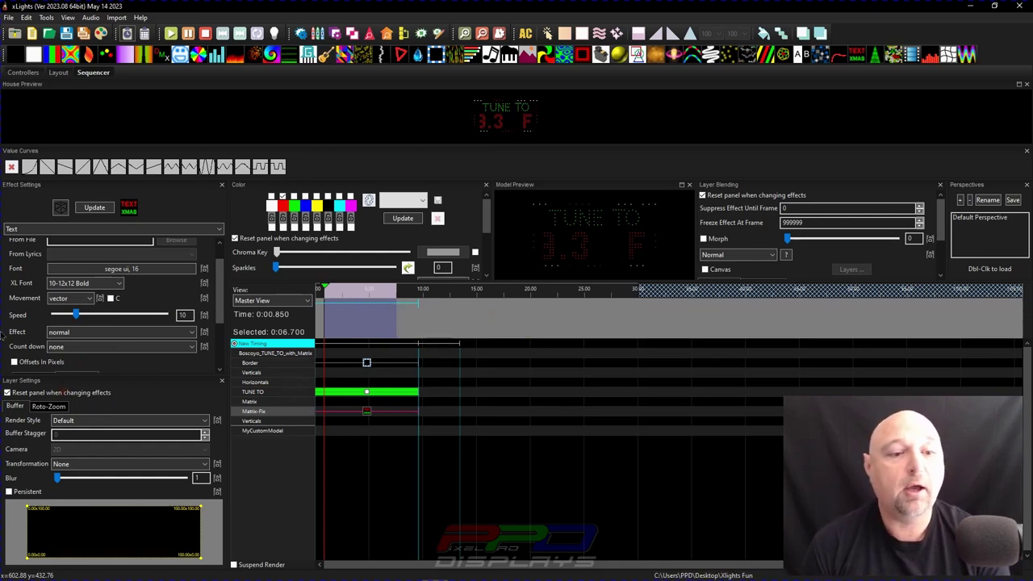
- Set the '89.3 FM' text to start at X 200 and end at X -200, then preview playback
scroll(22, 323, down, 3)
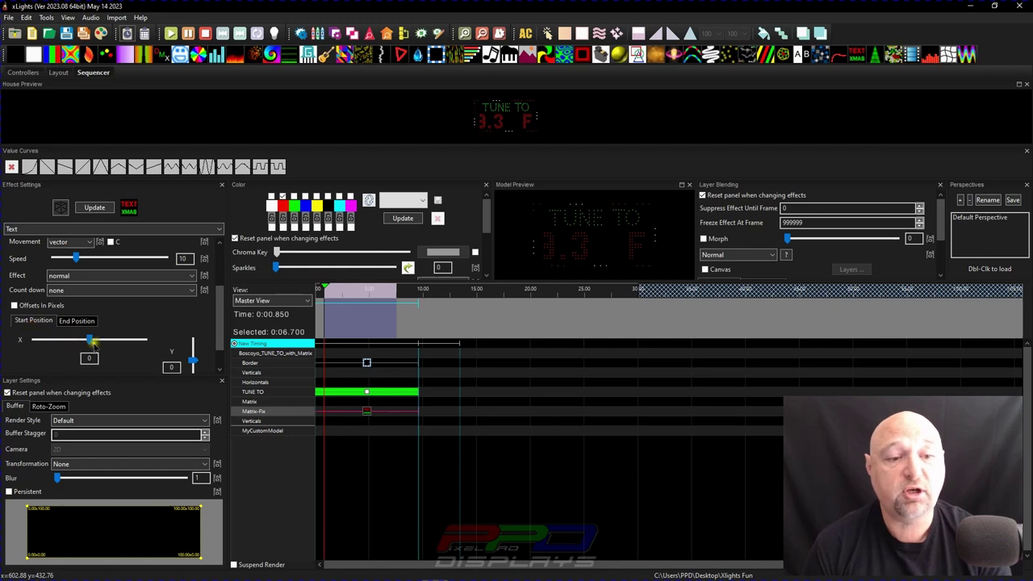
drag(91, 342, 169, 347)
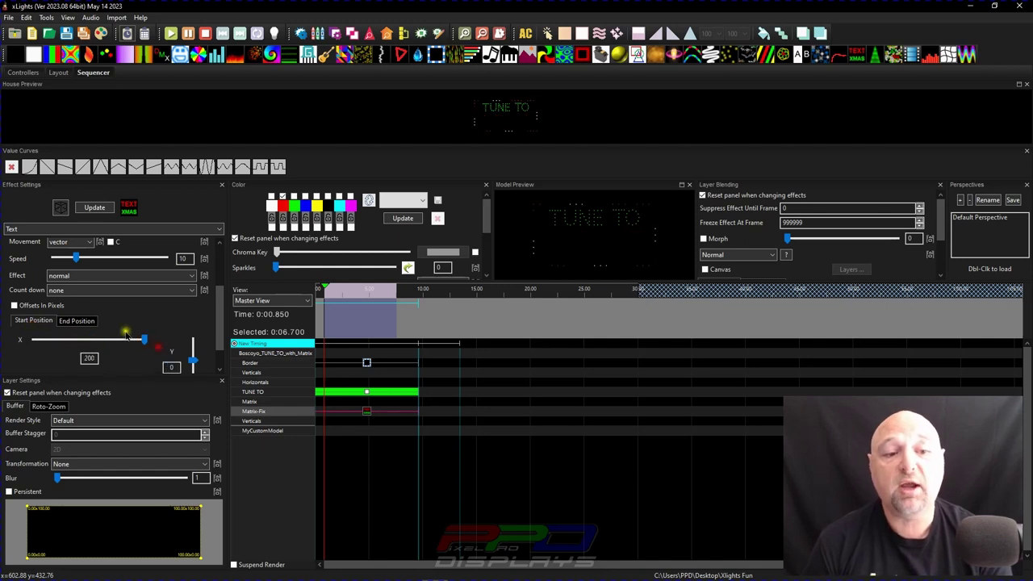
click(75, 321)
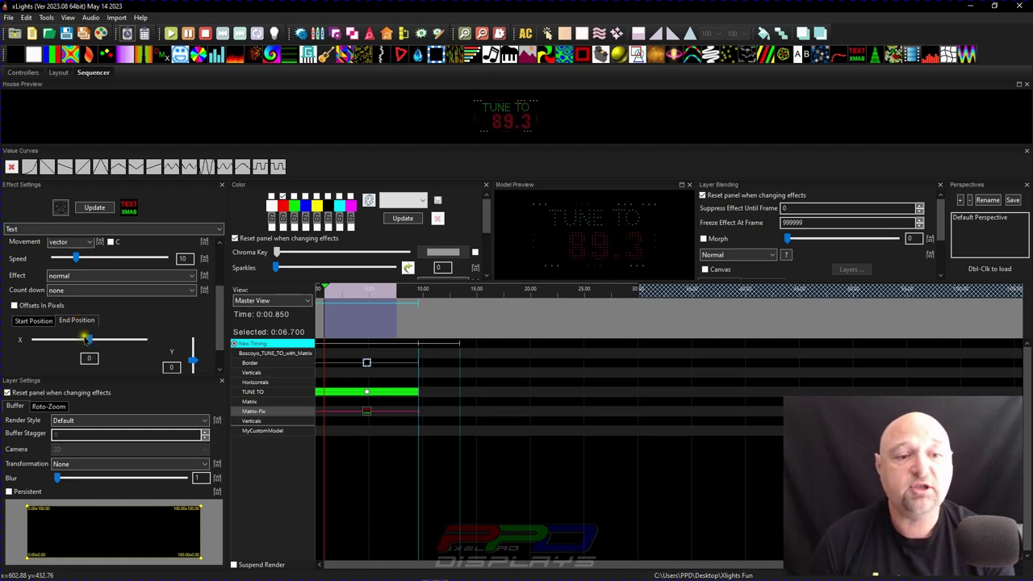
drag(89, 341, 32, 340)
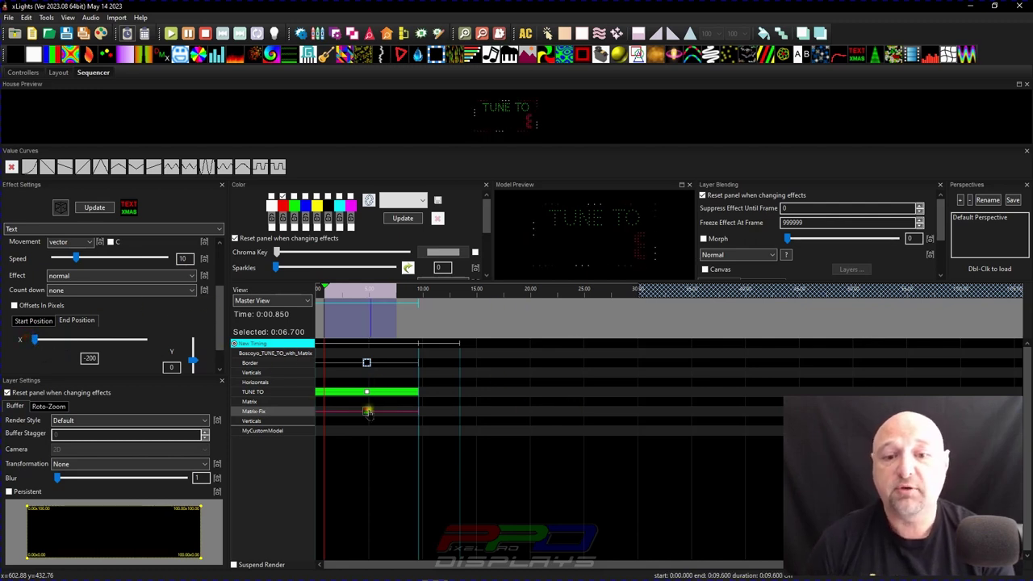
click(323, 327)
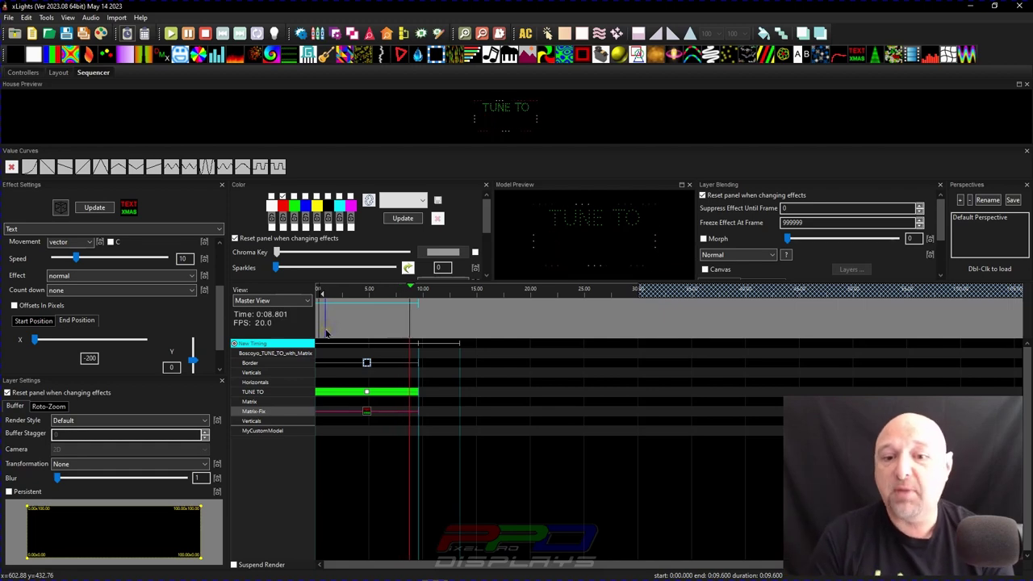
- Stop the '89.3 FM' scrolling-text preview playback
key(space)
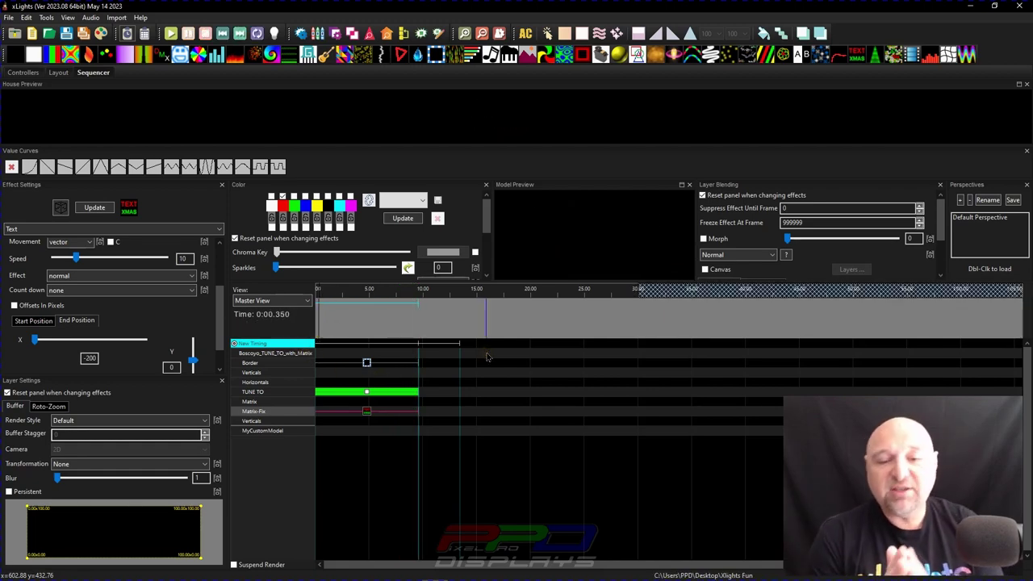